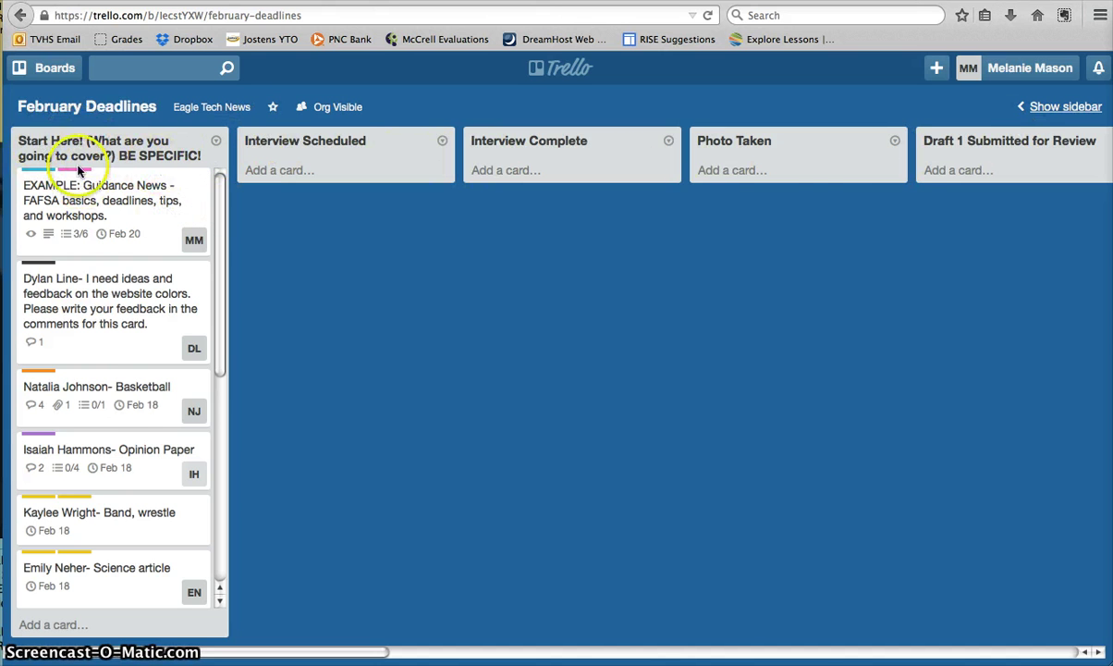
Step: Drag the EXAMPLE card between lists to show how cards move
left_click_drag(268, 652, 978, 652)
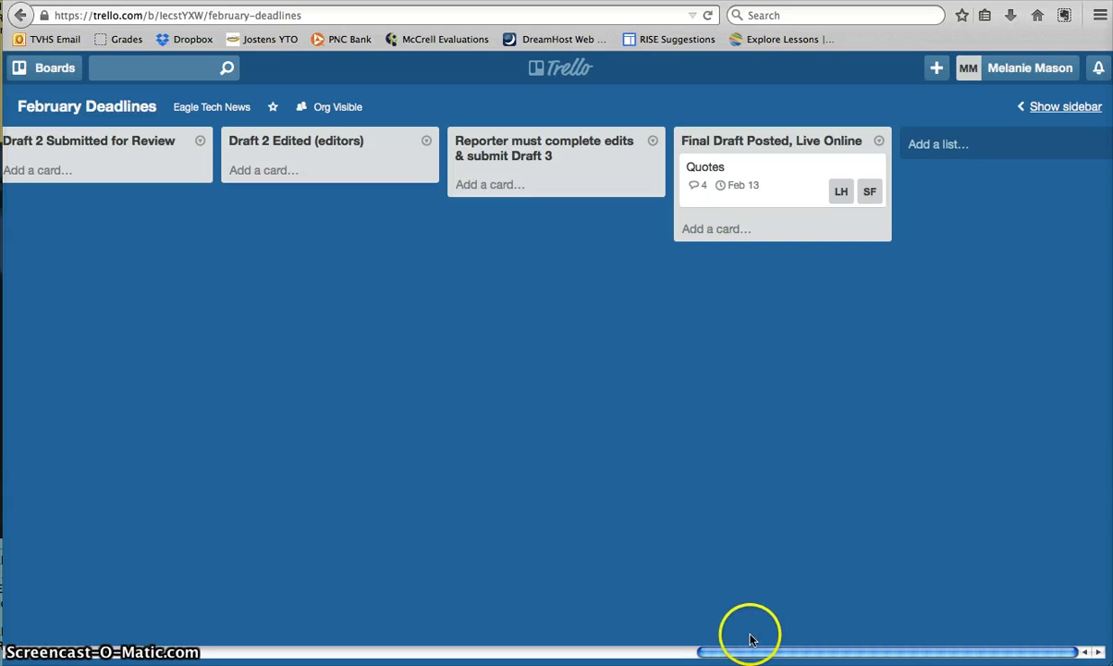
left_click_drag(753, 657, 56, 652)
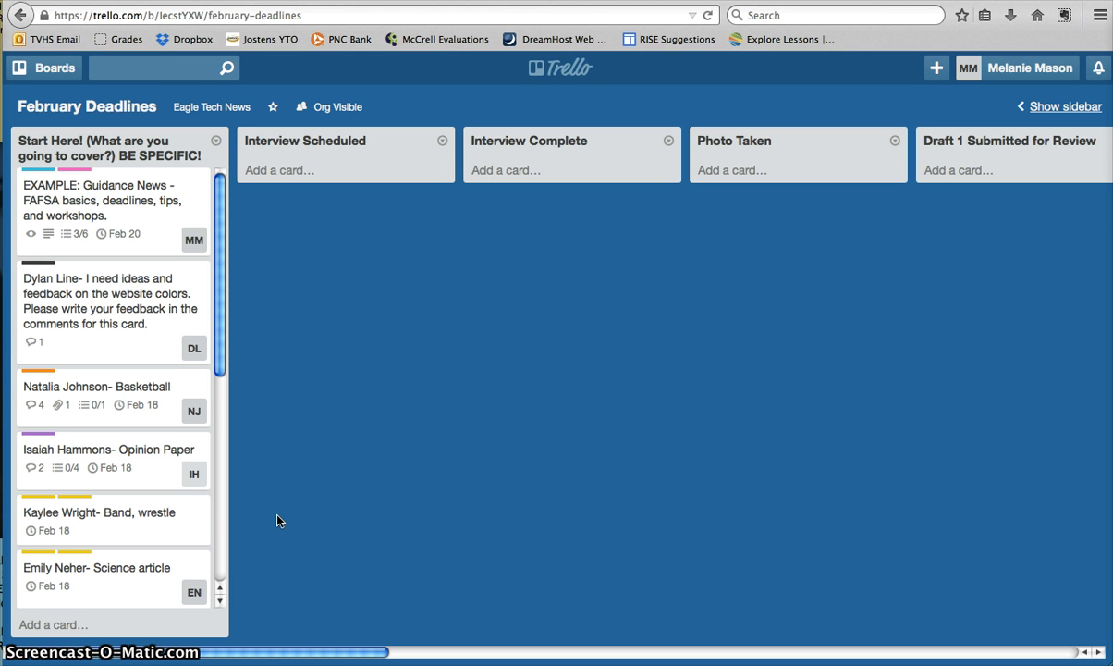
left_click(274, 417)
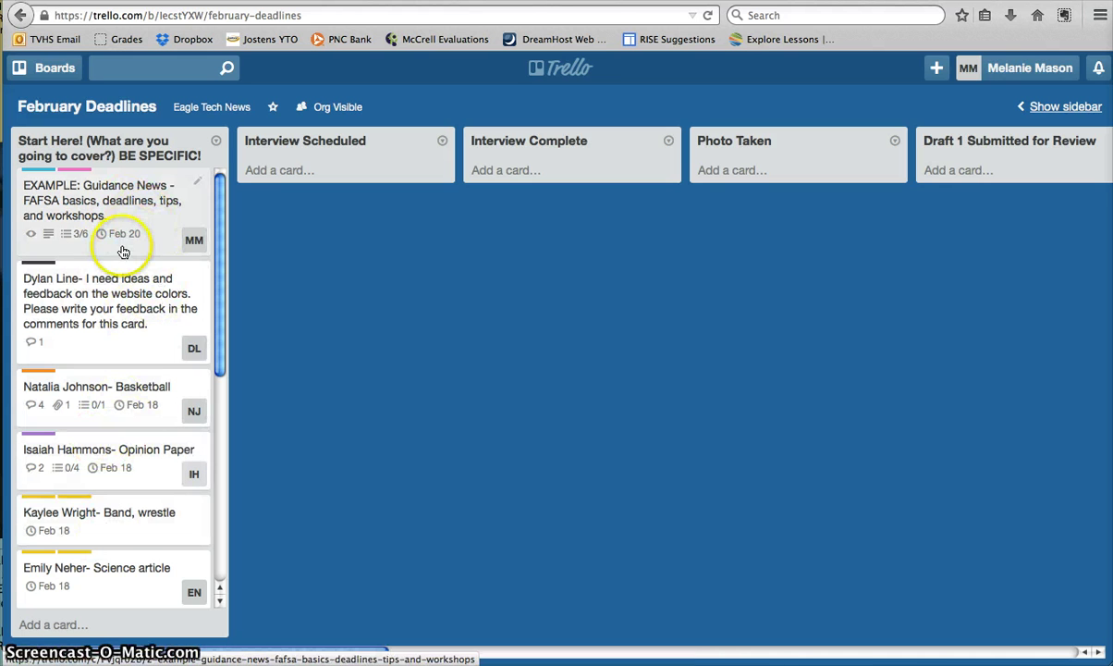
left_click_drag(123, 239, 134, 201)
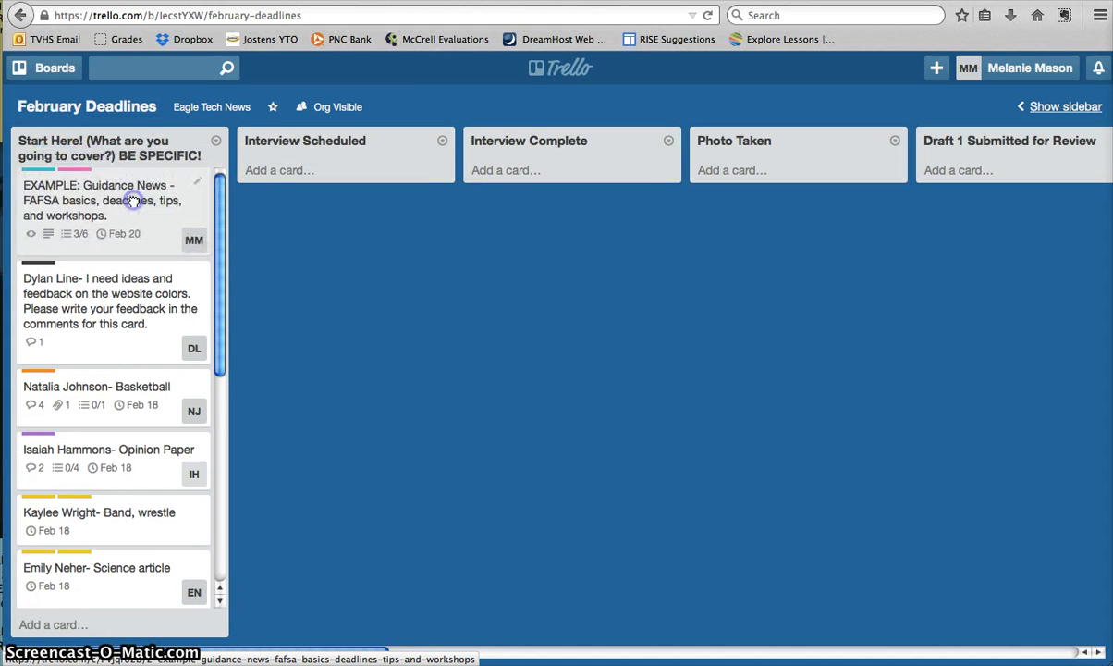
Step: Add a new card with the student's name and 'FAFSA deadline' at the bottom of Start Here
left_click(49, 629)
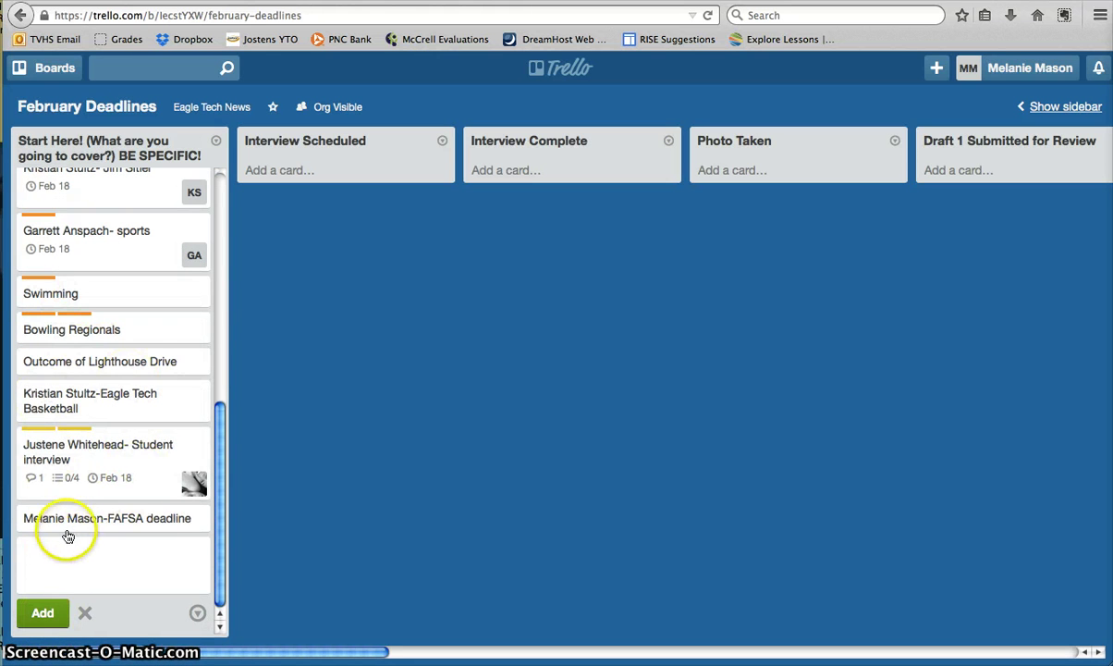
type("Melanit")
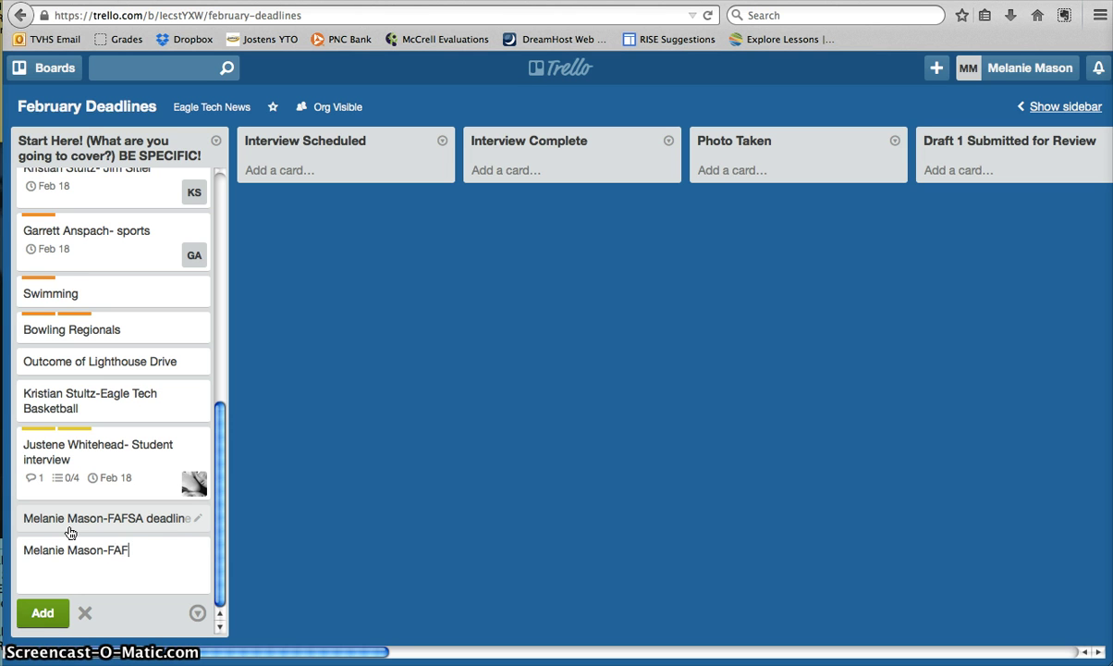
type("deadline")
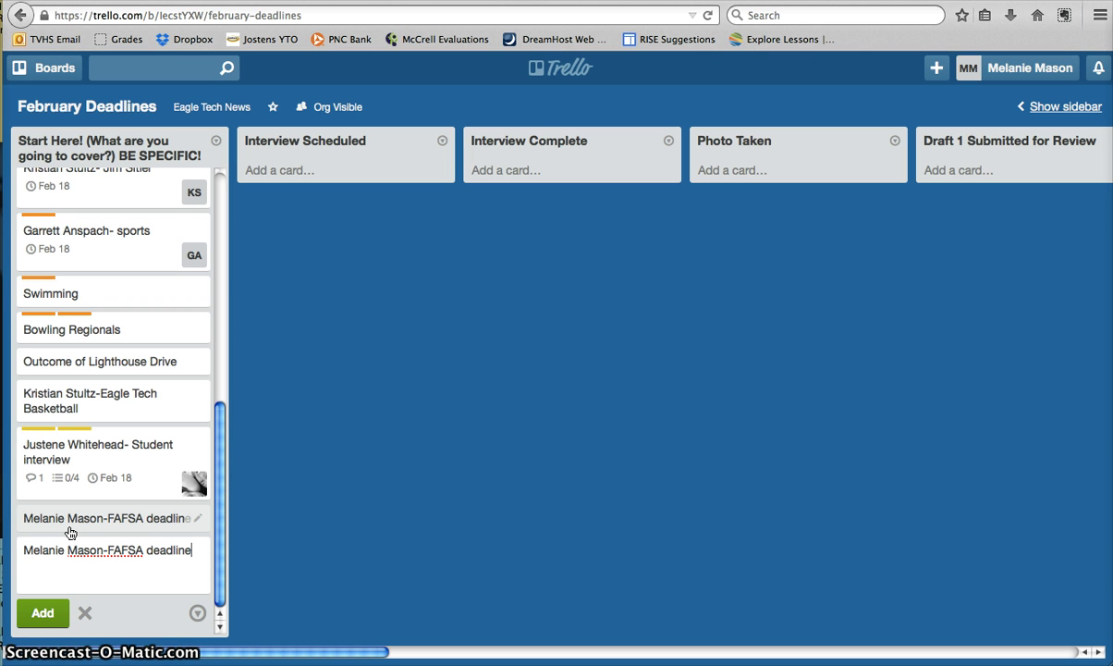
left_click(125, 579)
key("Return")
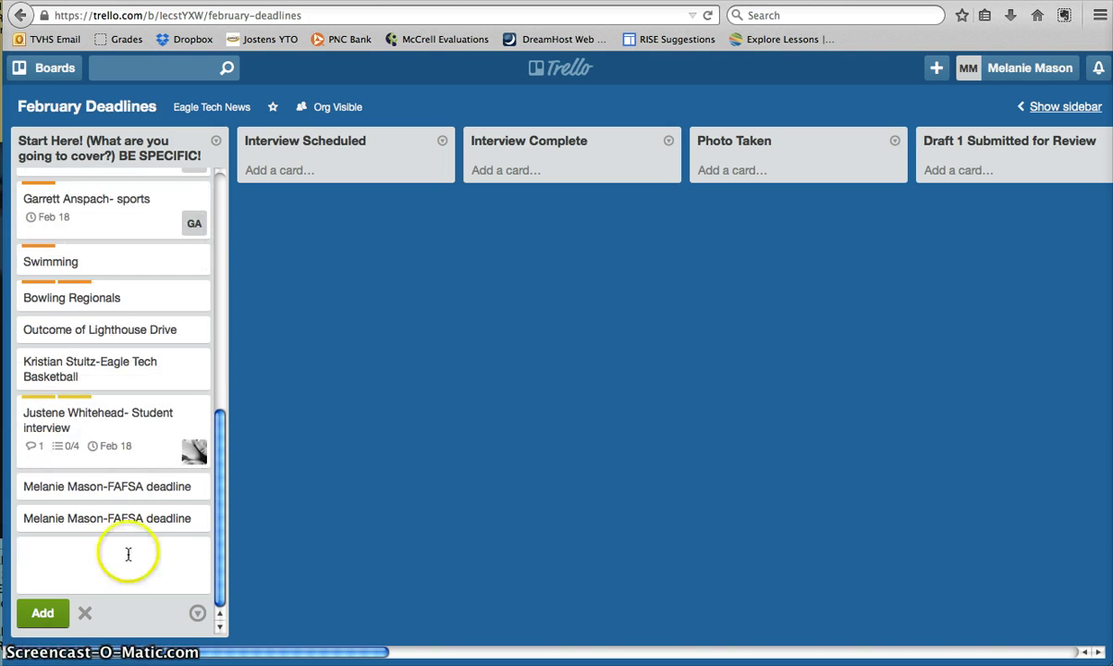
mouse_move(124, 534)
left_mouse_down()
mouse_move(112, 517)
mouse_move(65, 520)
left_mouse_up()
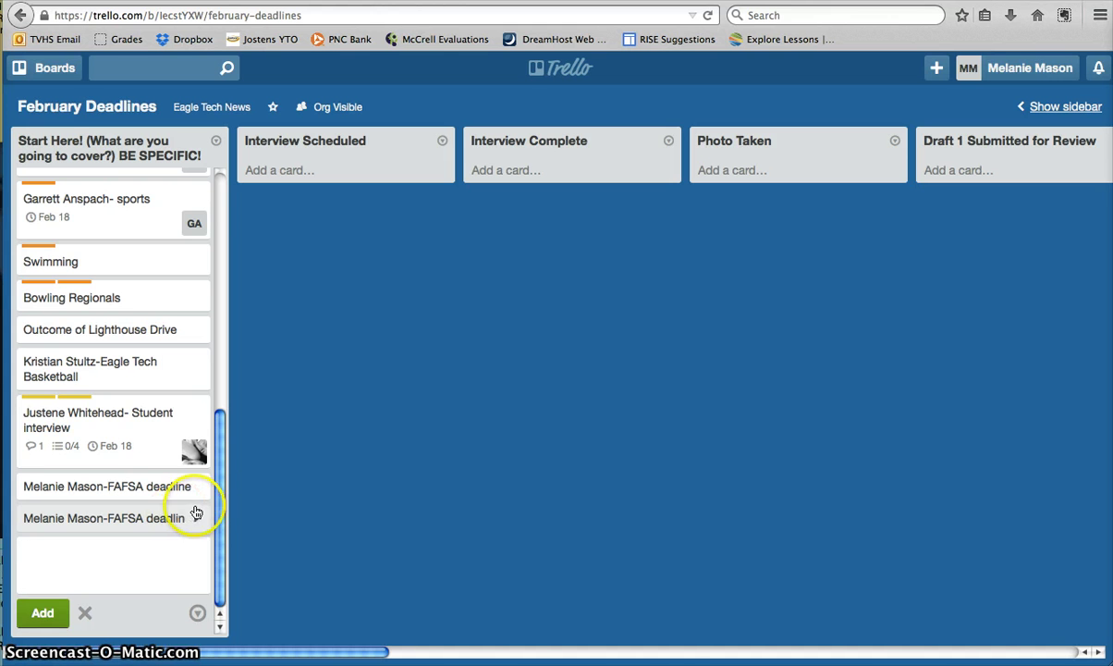
left_click_drag(226, 502, 212, 232)
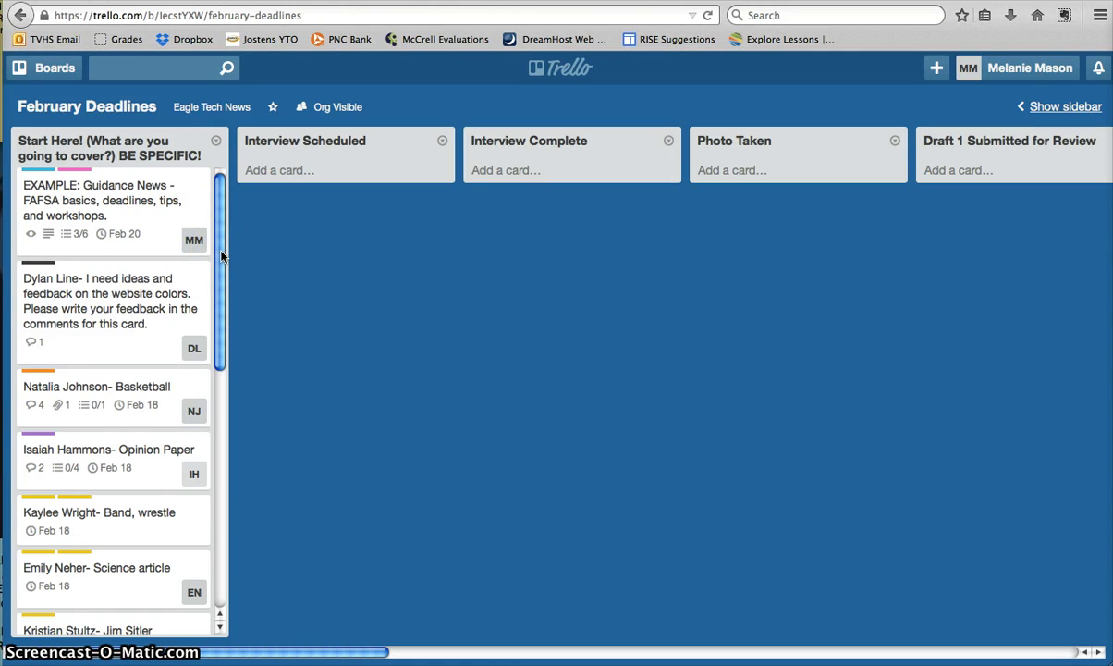
left_click_drag(221, 250, 225, 506)
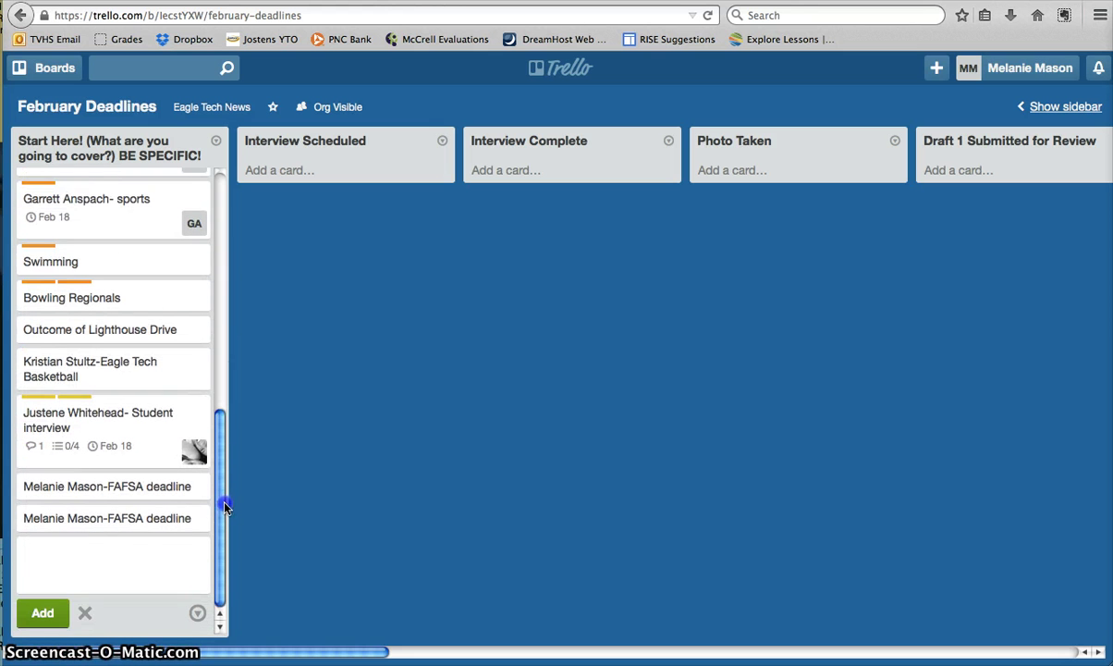
Step: Open the newest FAFSA deadline card and add yourself as its only member
left_click(102, 524)
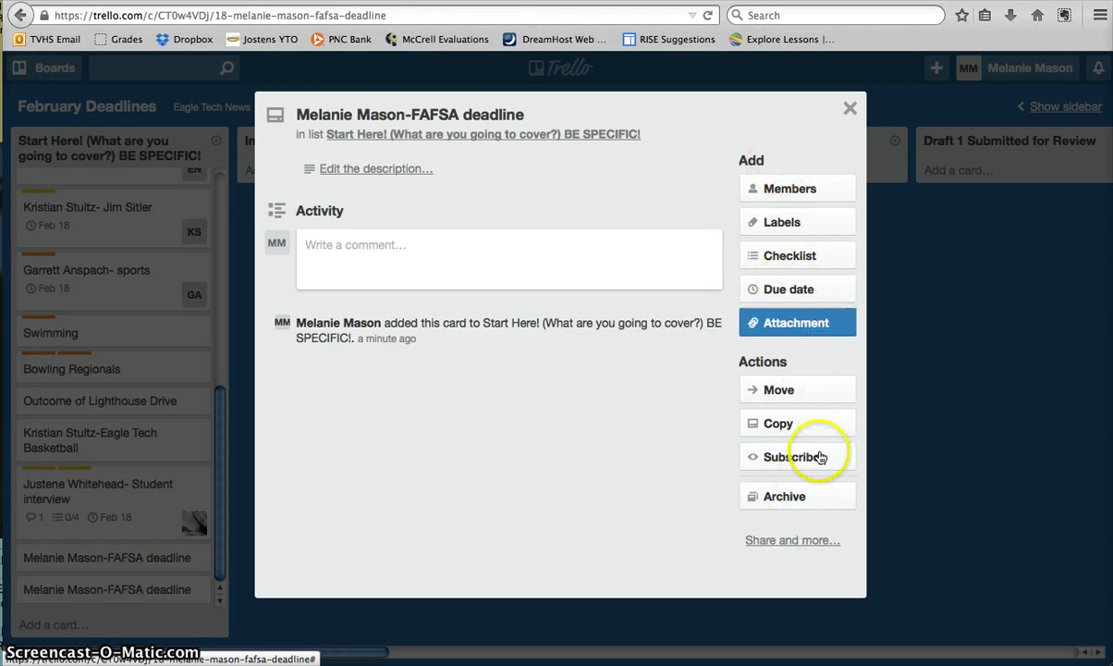
left_click(784, 193)
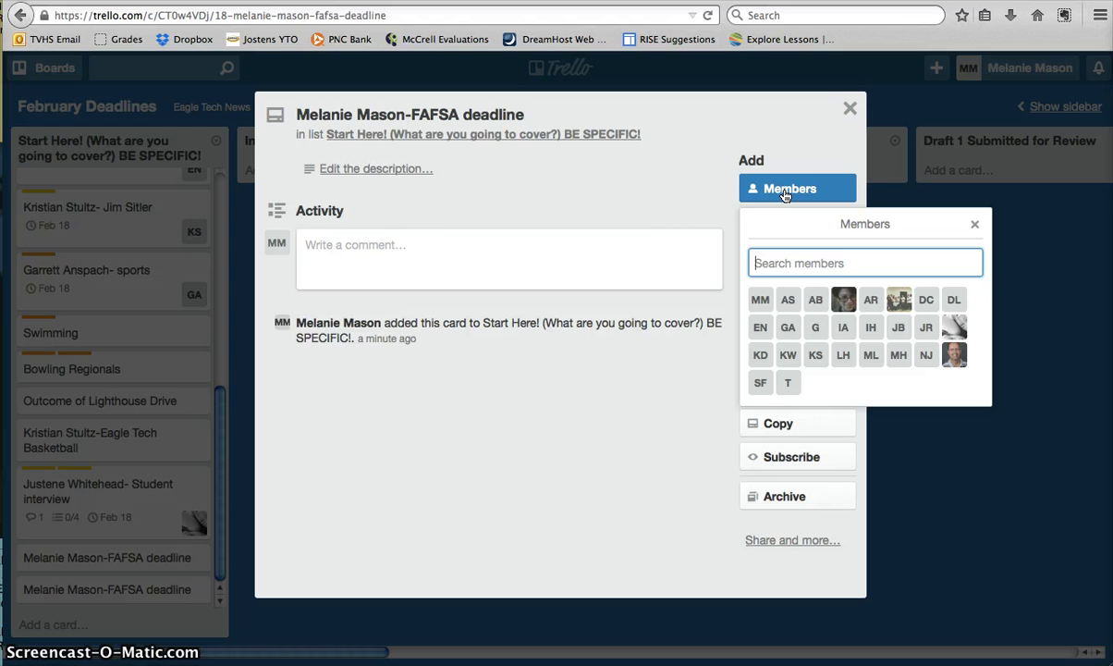
left_click(761, 303)
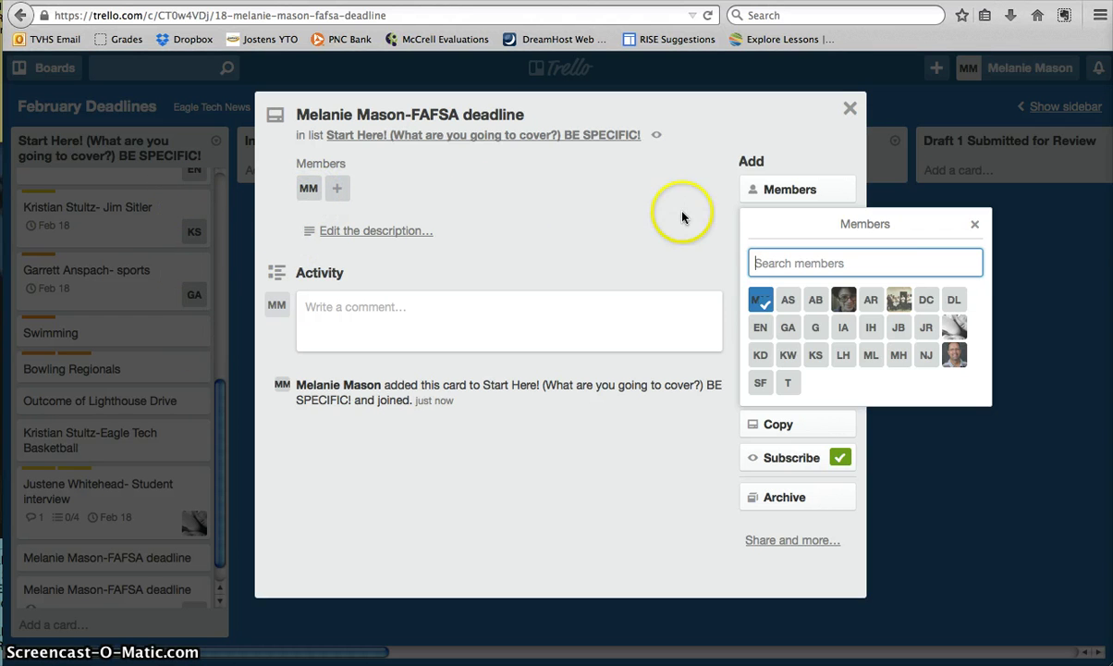
left_click(784, 201)
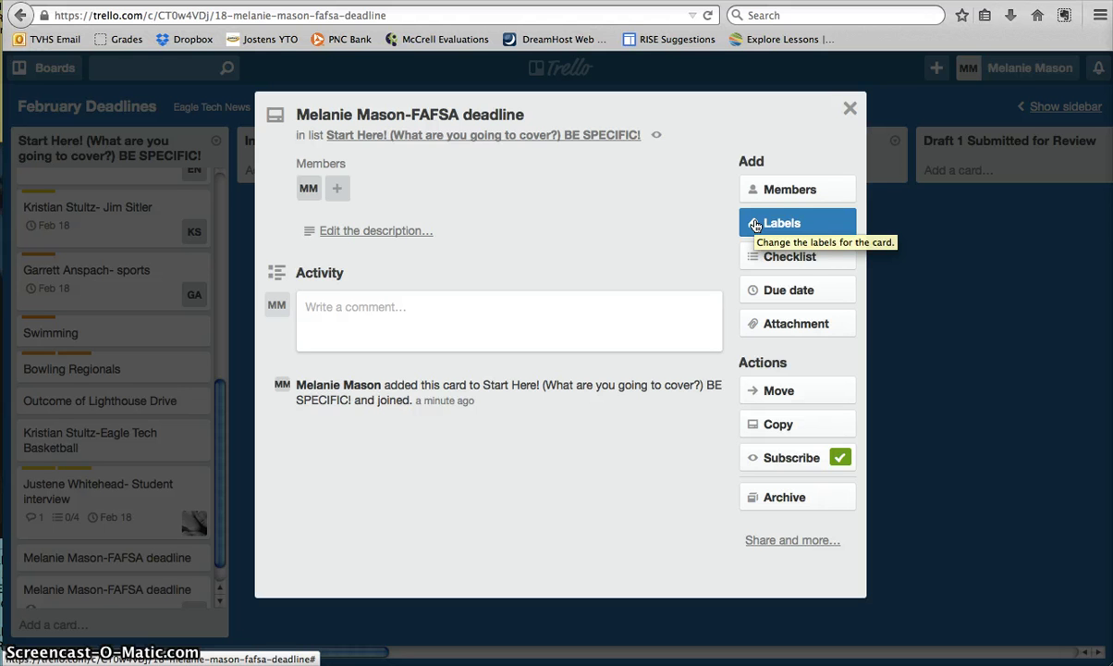
Step: Show the card's full label list, from Community News through Website
left_click(775, 222)
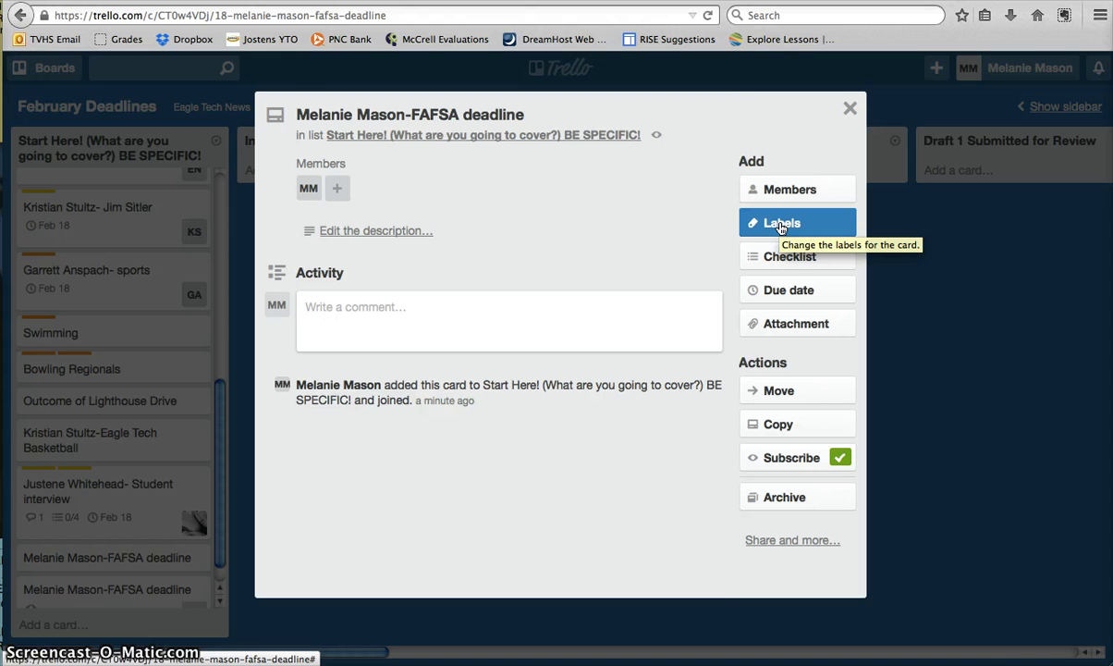
left_click(783, 226)
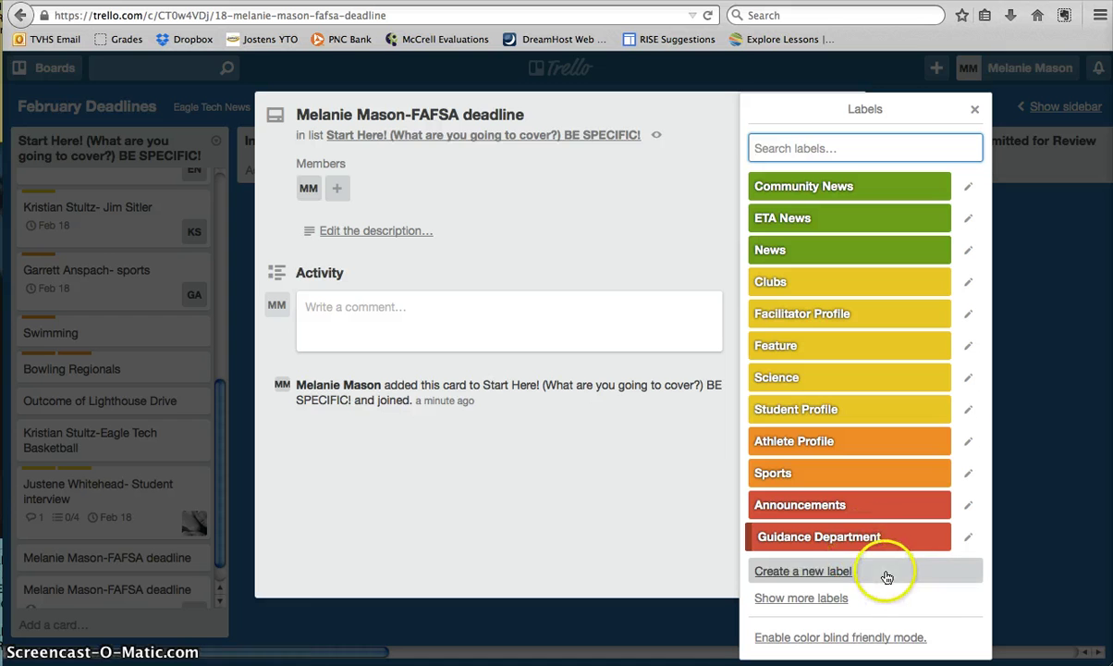
left_click(793, 598)
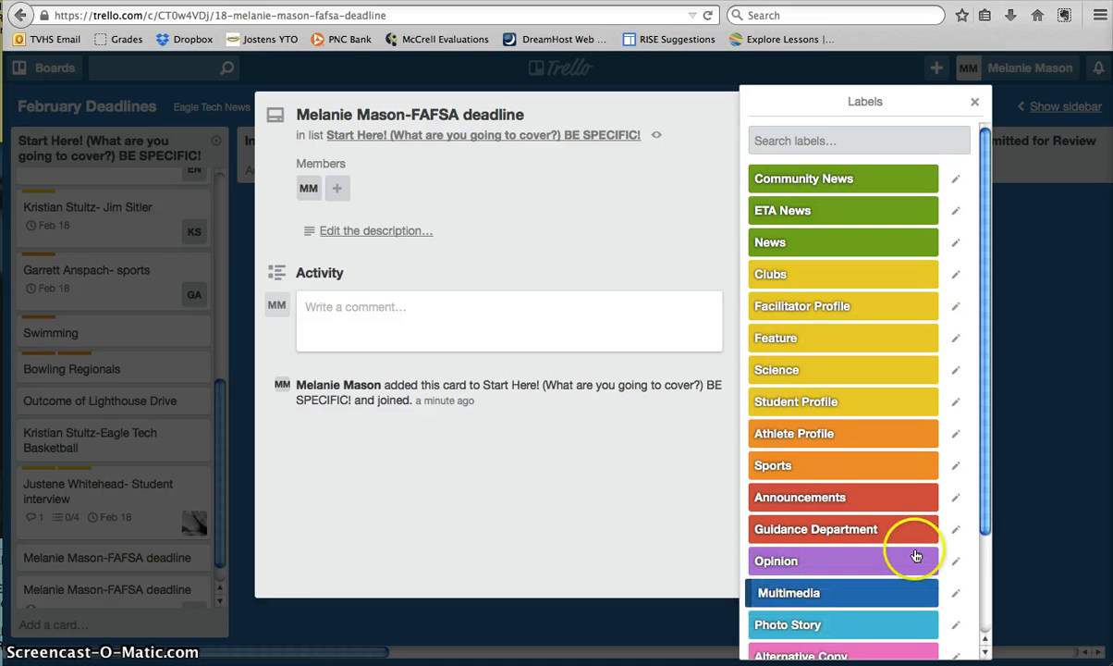
left_click(977, 564)
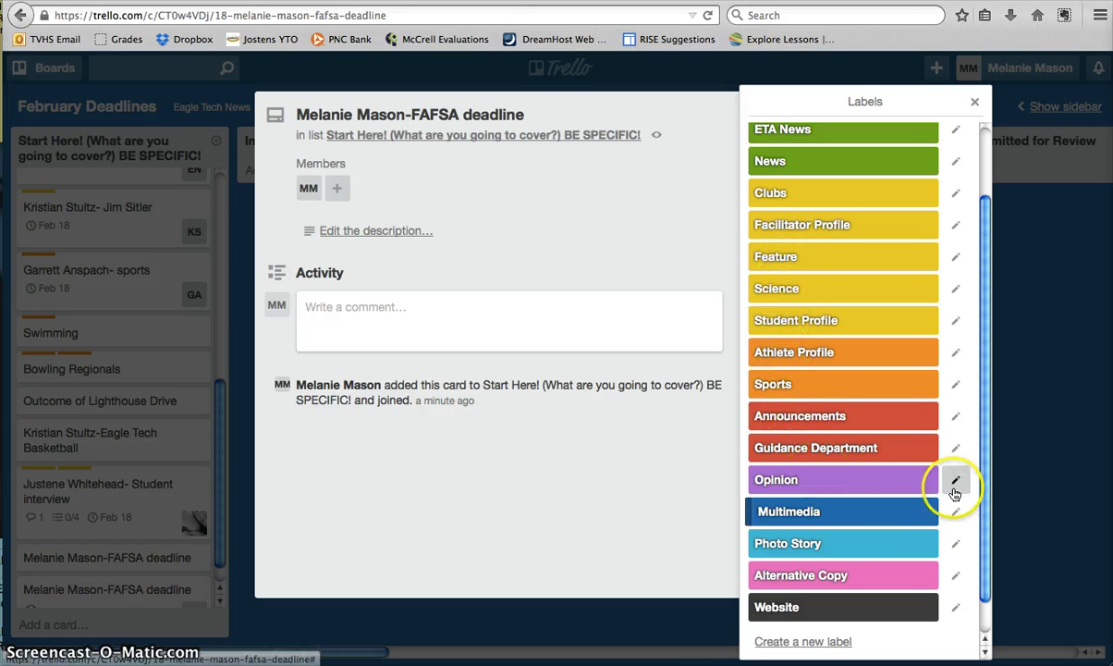
left_click_drag(990, 485, 986, 442)
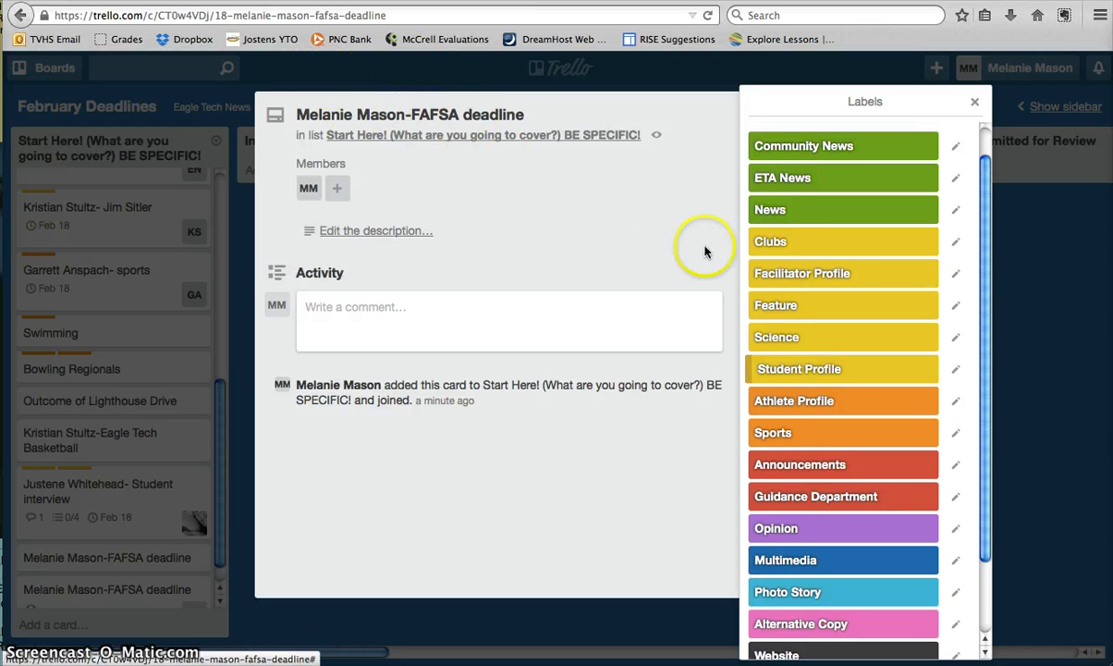
Step: Apply the News, Guidance Department, ETA News, Community News and Announcements labels to the card
left_click(780, 220)
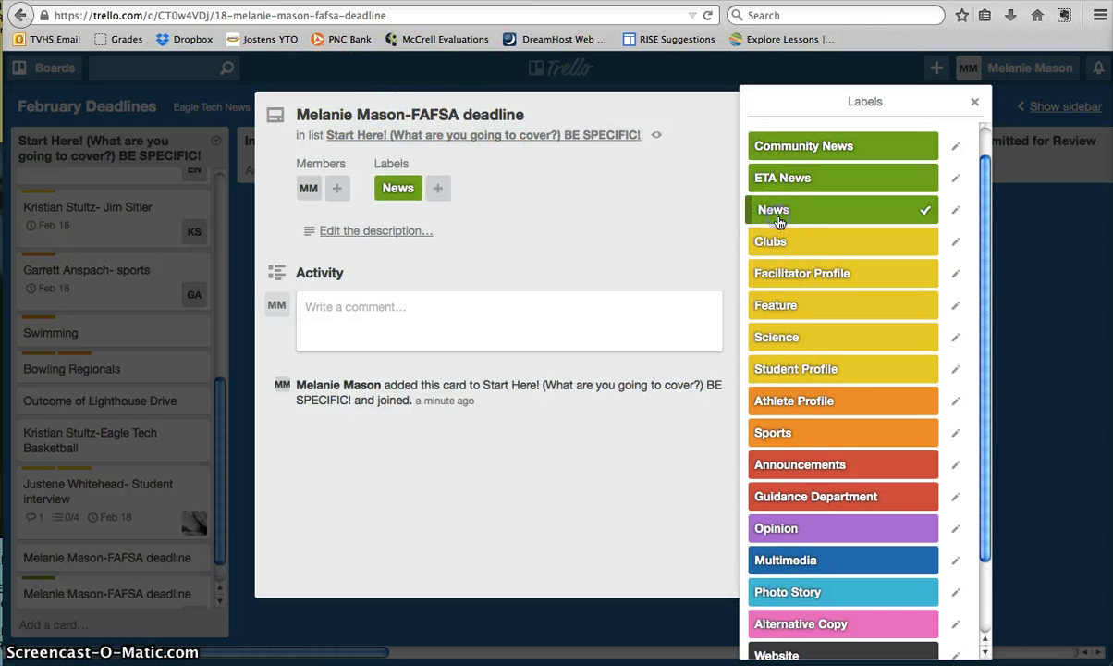
left_click(789, 498)
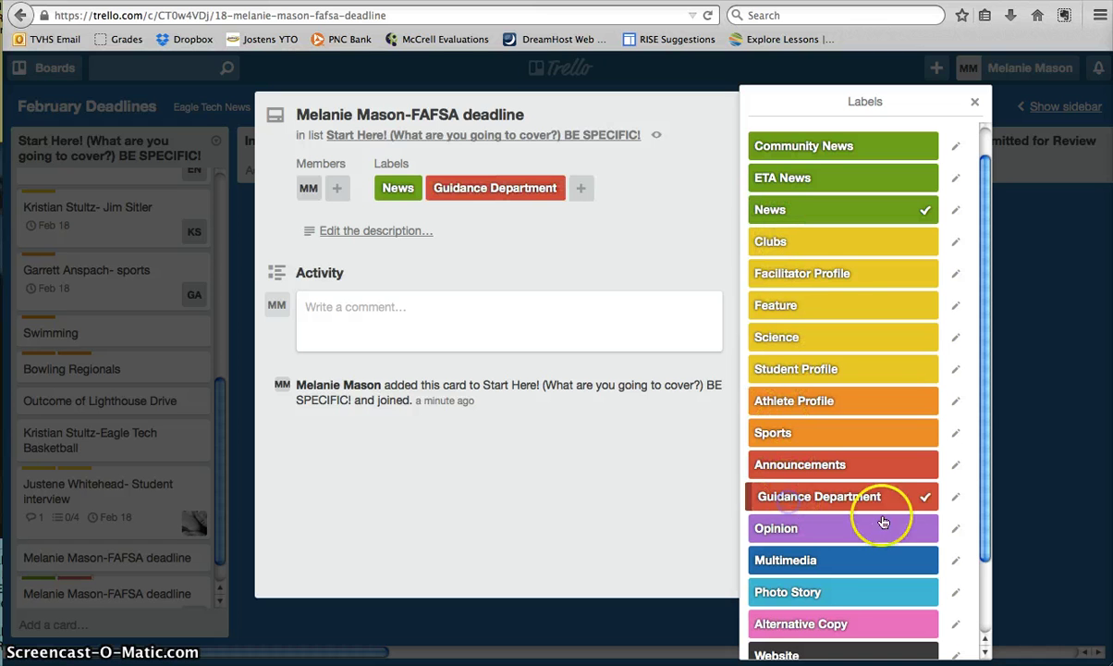
left_click(823, 180)
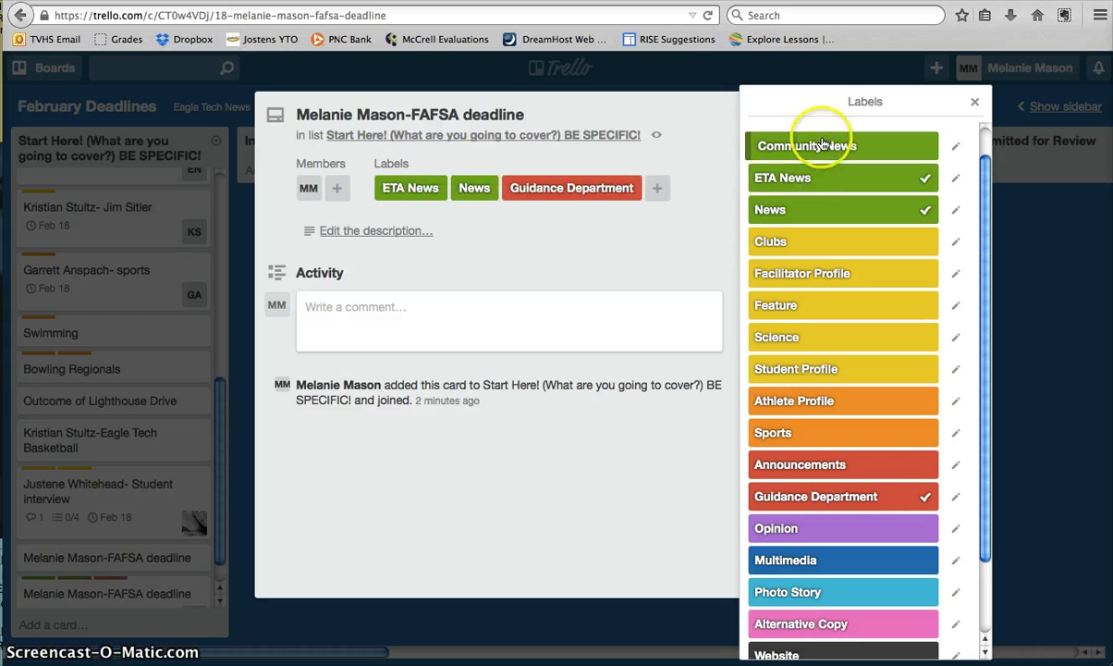
left_click(822, 144)
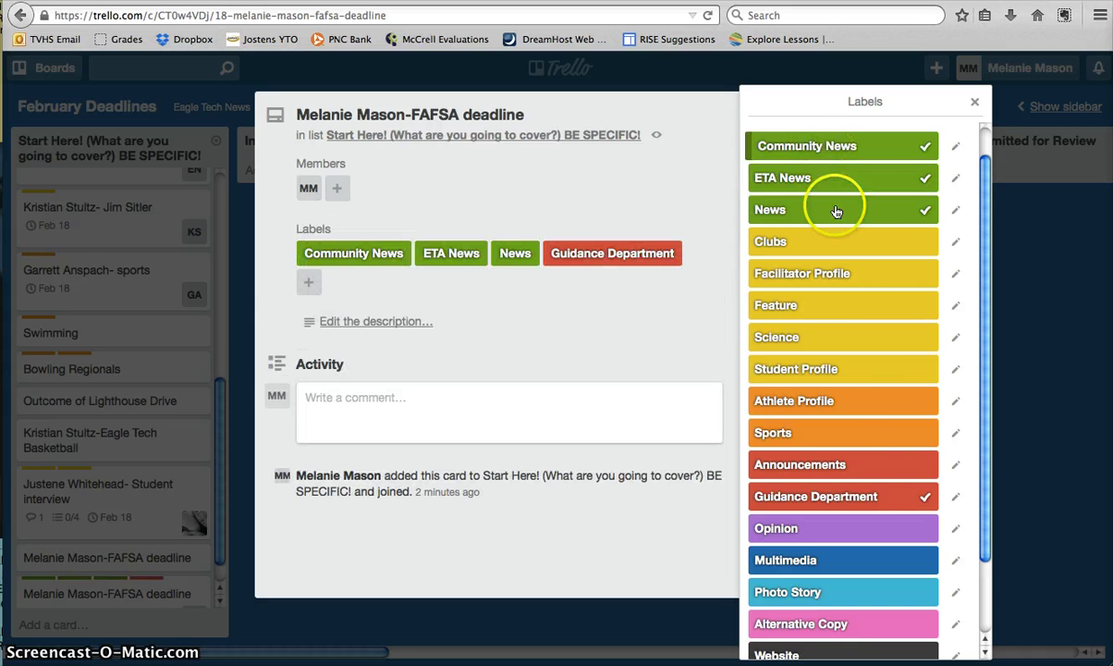
left_click(836, 468)
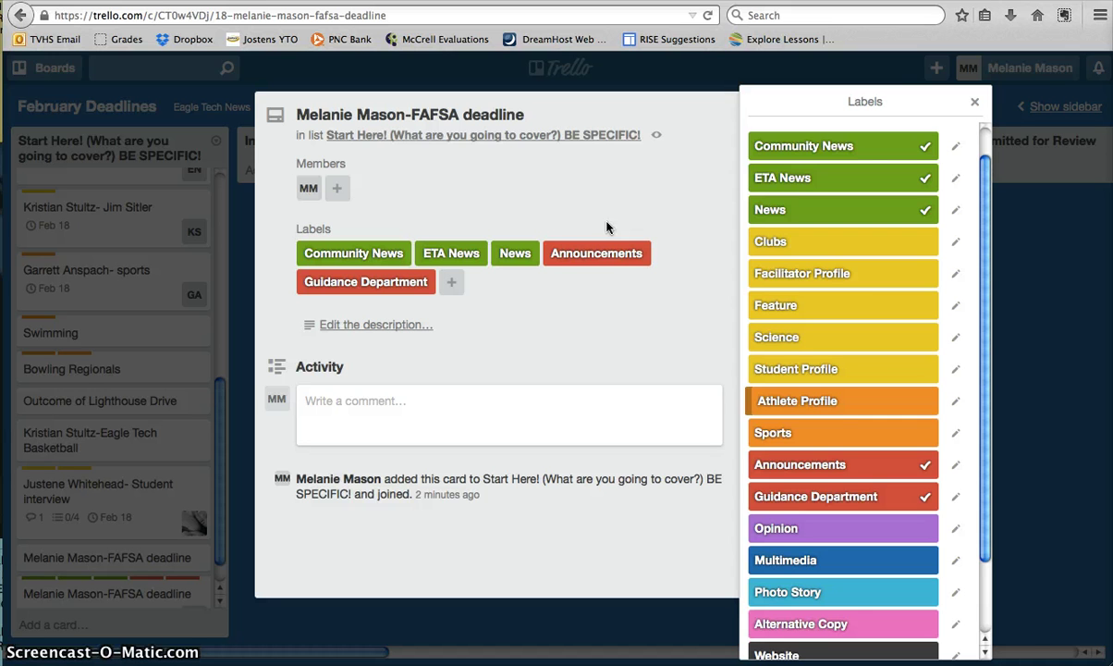
left_click(599, 256)
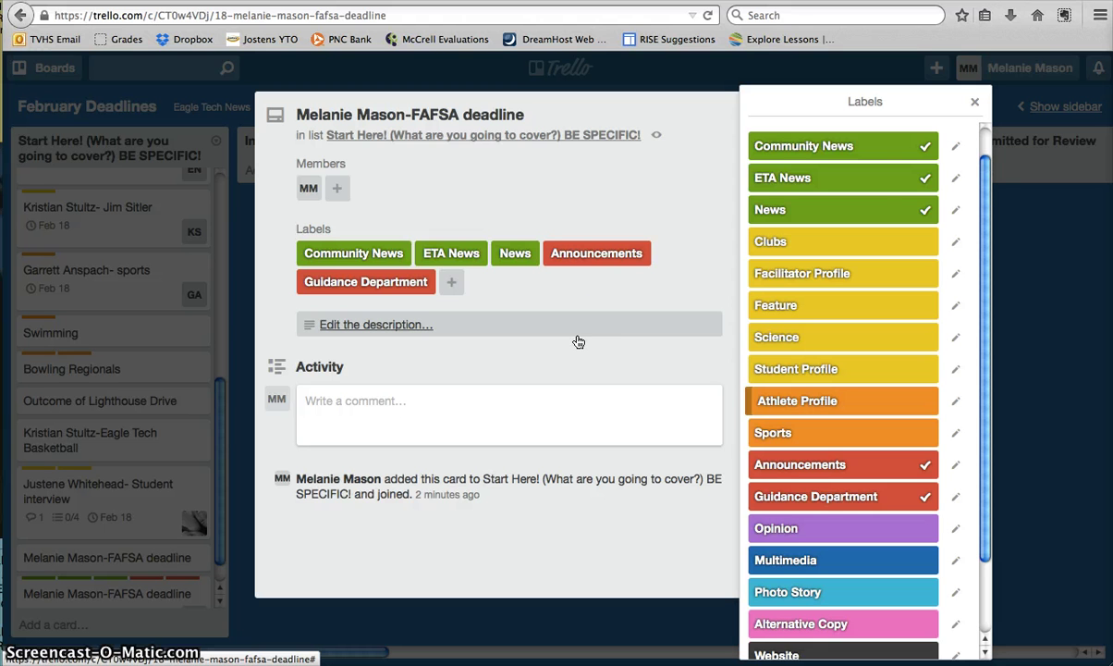
Step: Close the Labels popup and the card, then scroll the first list to both FAFSA deadline cards
left_click(974, 102)
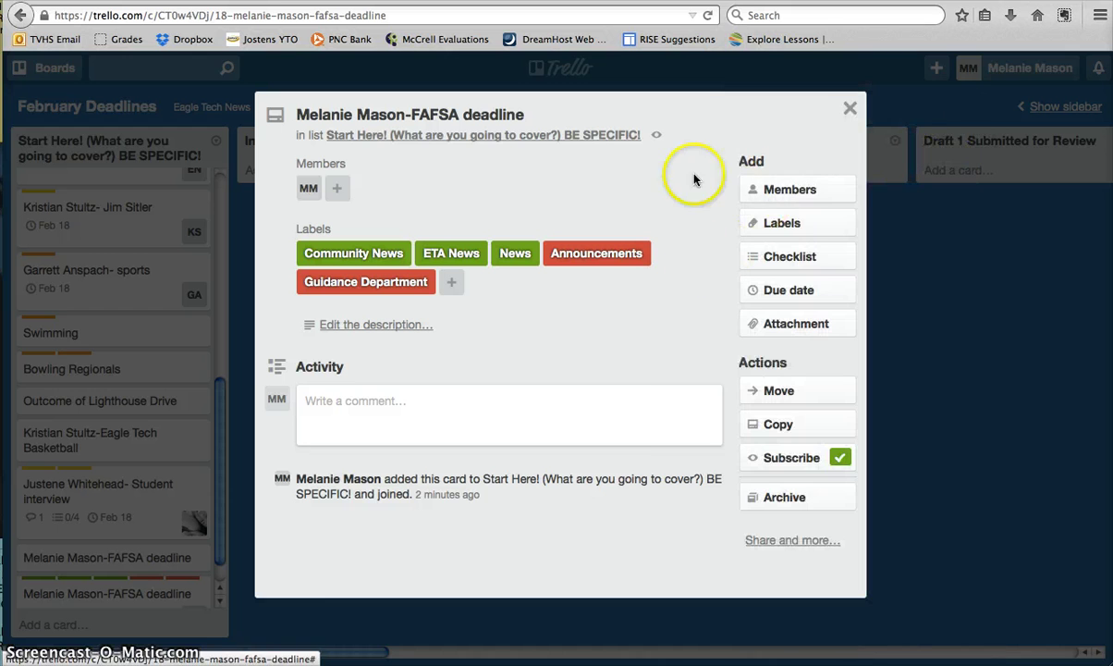
left_click(850, 108)
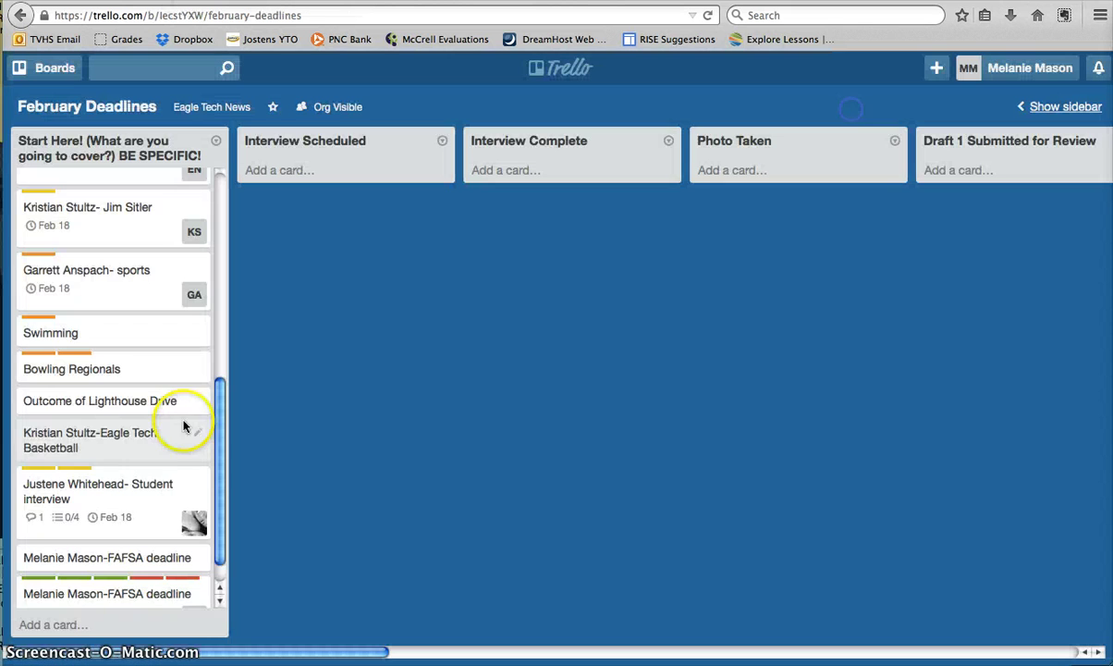
left_click_drag(219, 490, 199, 360)
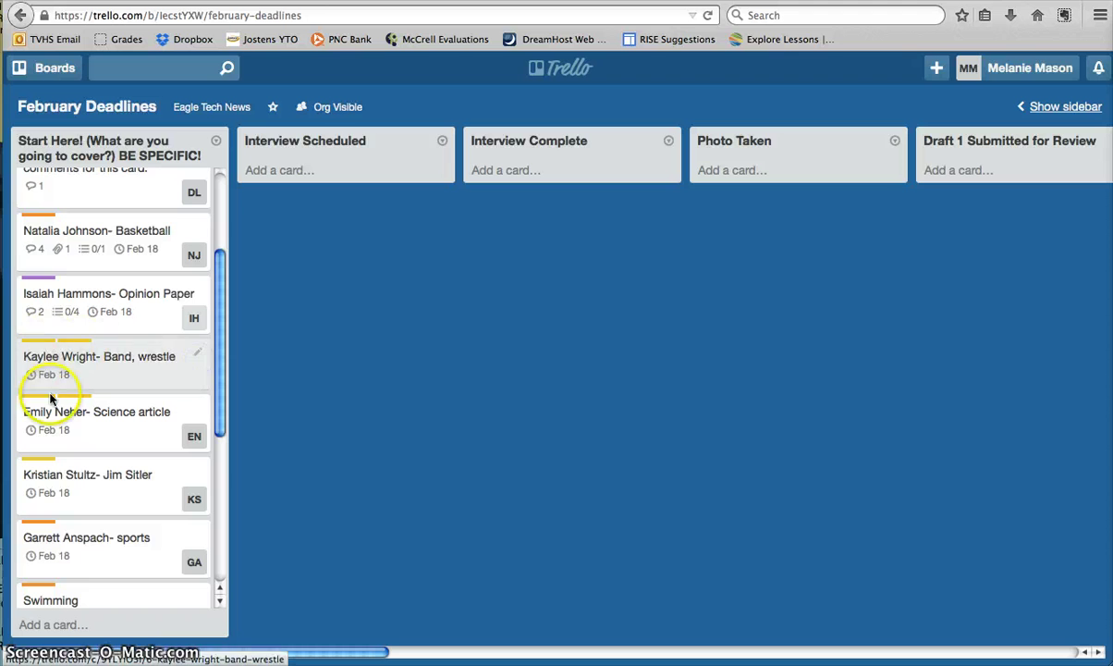
left_click_drag(215, 342, 55, 329)
left_click_drag(218, 333, 214, 437)
left_click(55, 360)
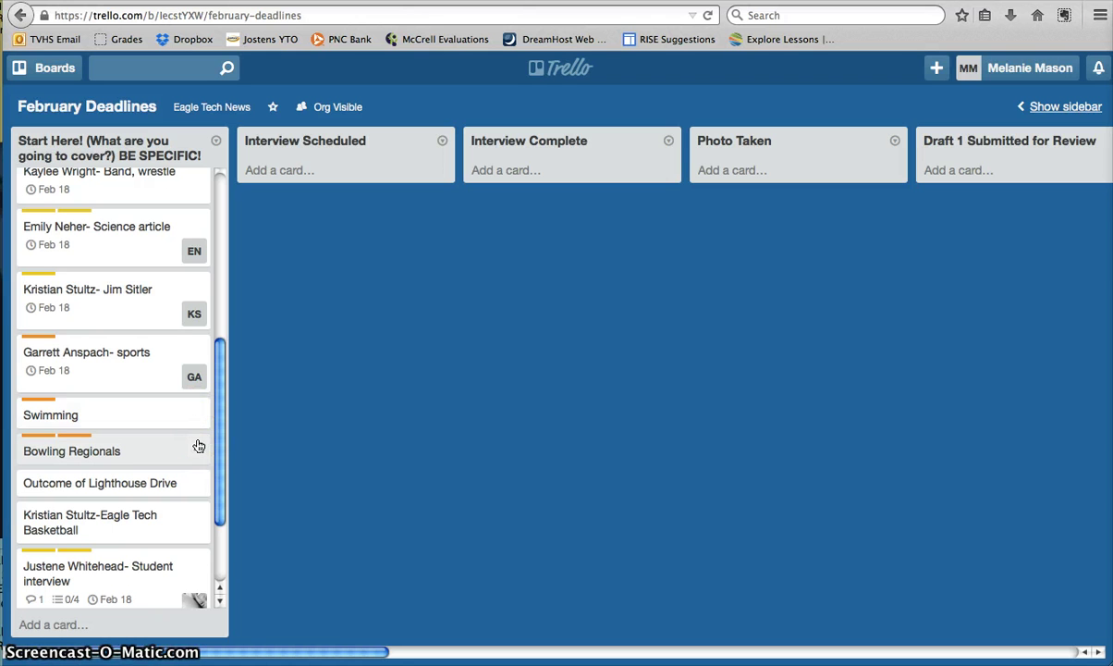
left_click_drag(219, 427, 216, 474)
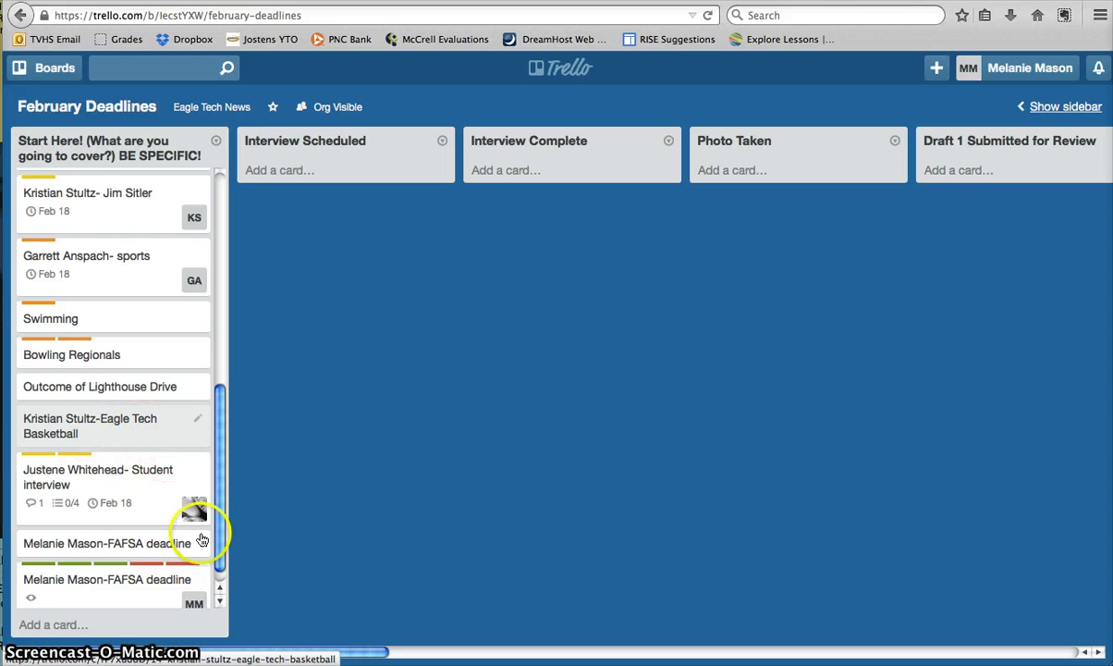
scroll(213, 552, "down", 2)
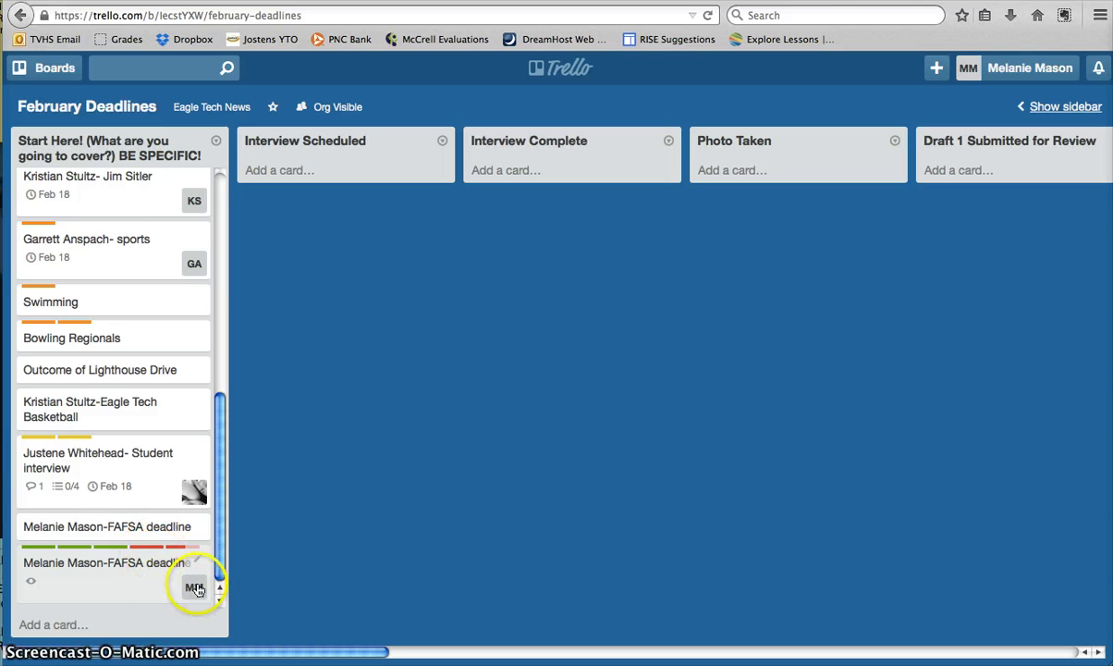
Step: Open the lower FAFSA deadline card and begin its description with Who/What/When/Where/Why/How prompts
left_click(157, 579)
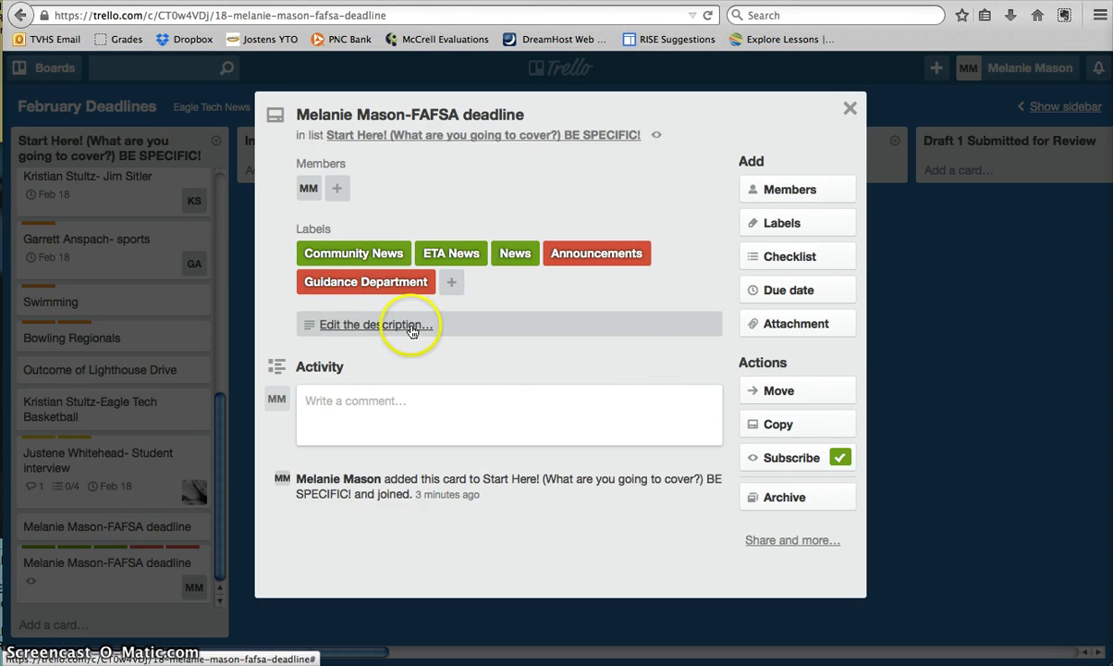
left_click(415, 331)
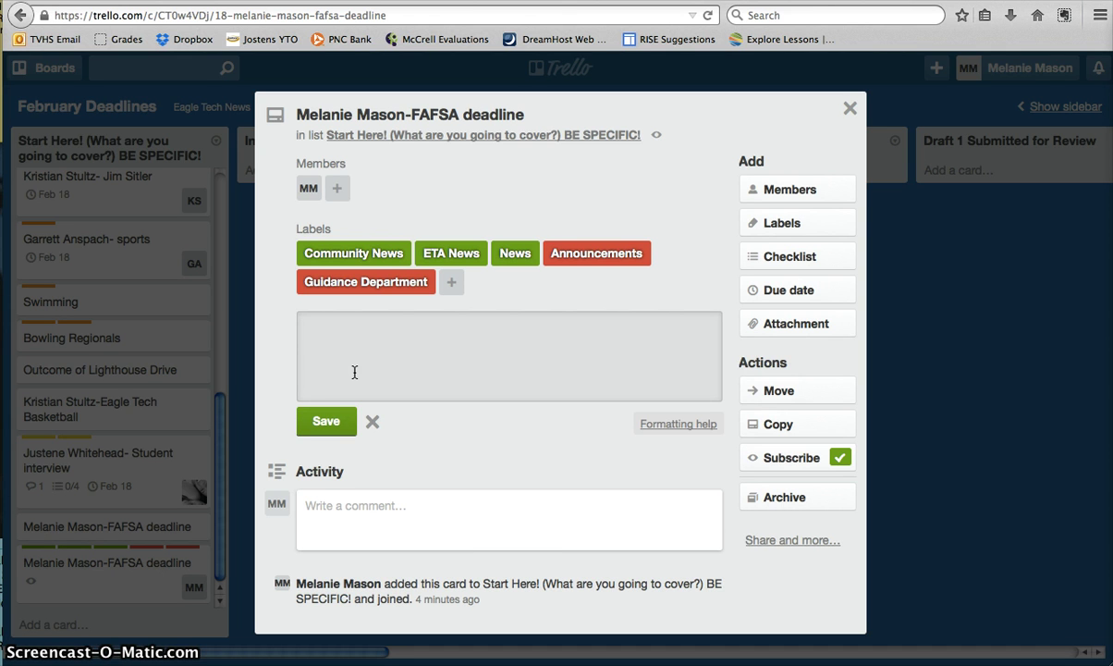
type("Who:")
key("Return")
type("What")
type("When")
type("Where:")
key("Return")
type("Why:")
key("Return")
type("How")
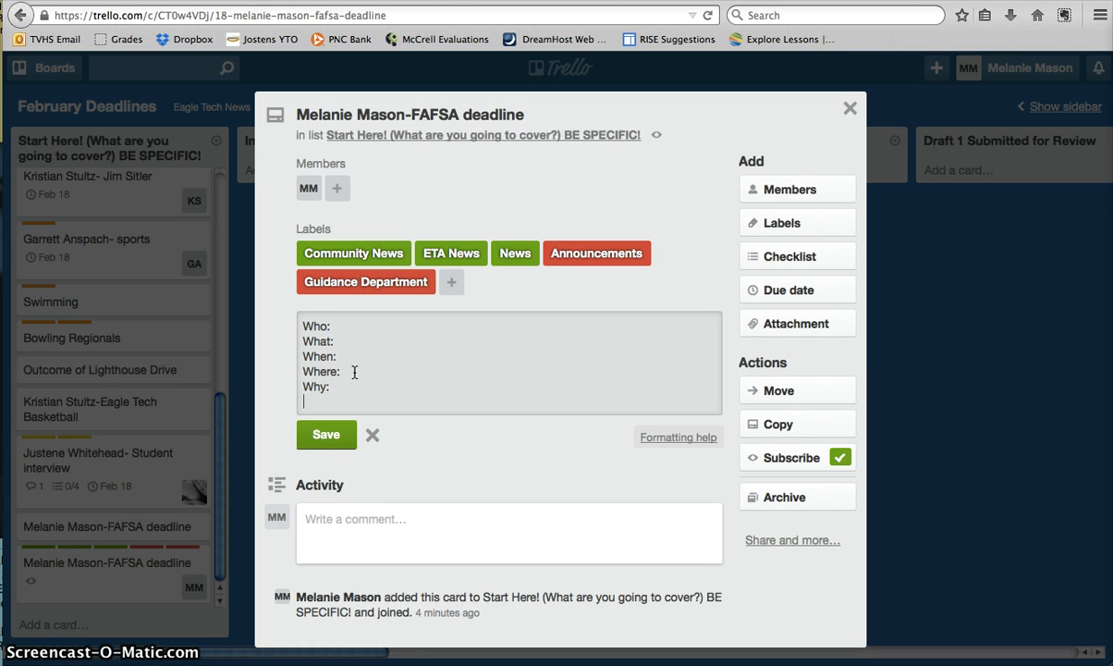
type(": Guidance, Senios")
key("BackSpace")
Step: Add Seniors, the counselor, college funding, financial aid, major deadline, tips & tricks and workshops
type("rs, Mrs. ")
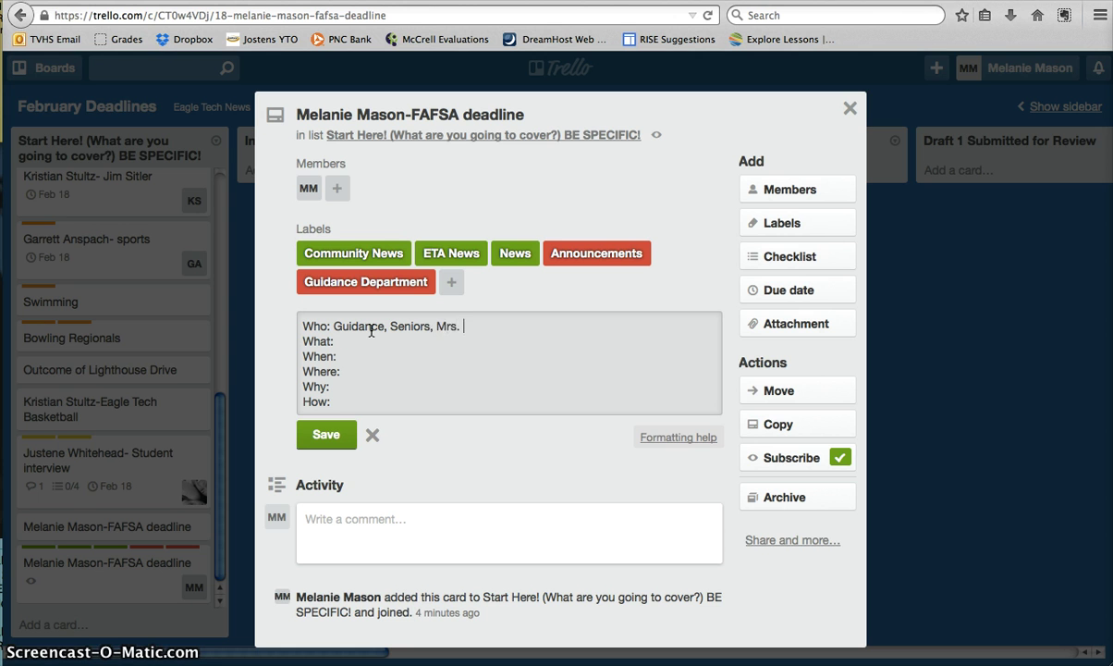
type("Waugh")
type("Col")
type("llege funding, ")
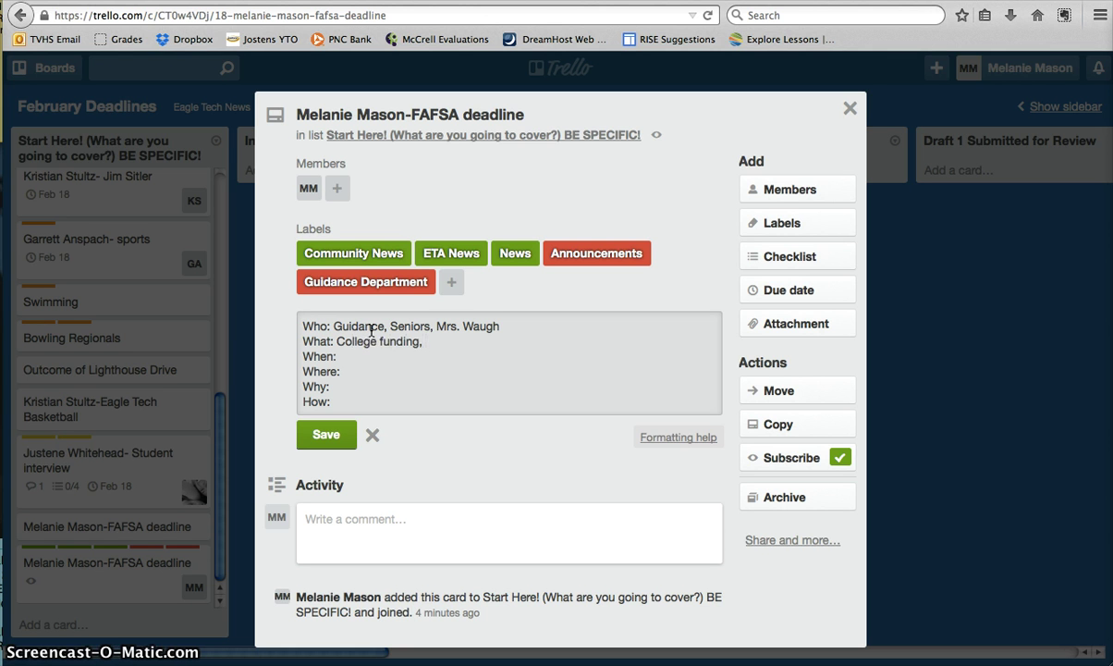
type("financial aid,")
key("BackSpace")
type("major dea")
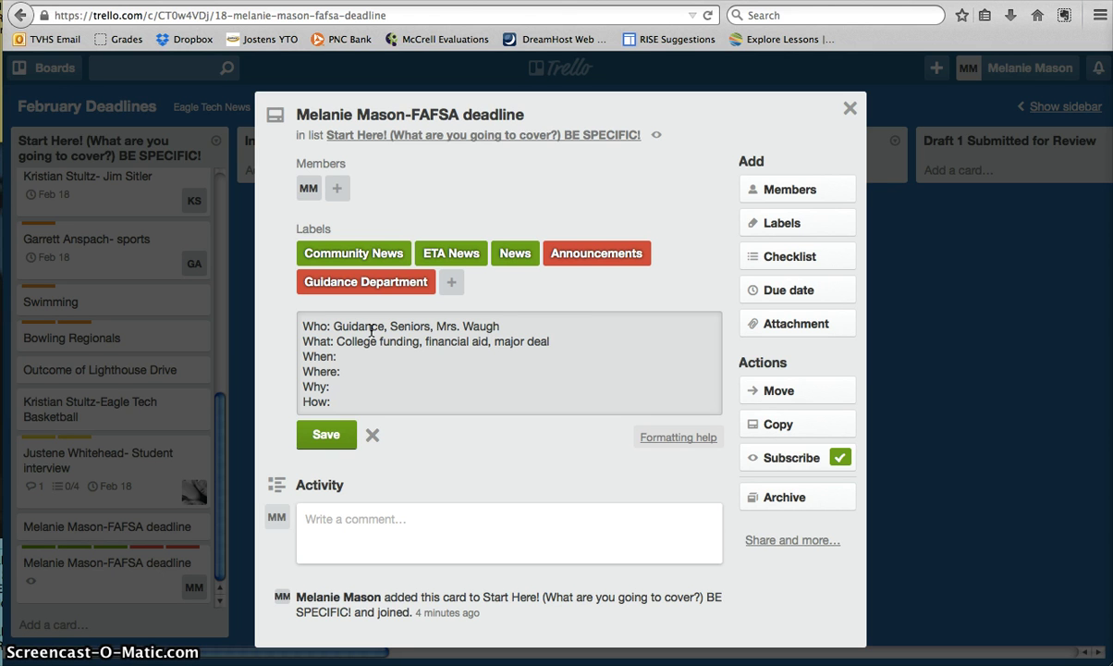
type("dline! Tim")
key("BackSpace")
type("ps & tricks for meeting the")
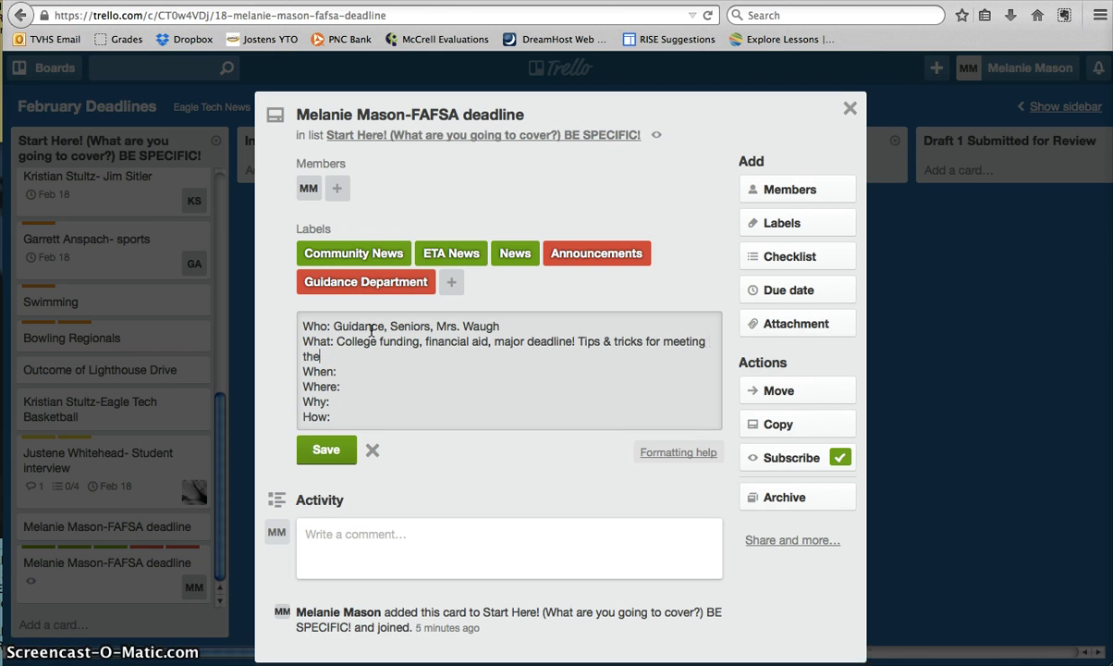
type(" deadline, workshops")
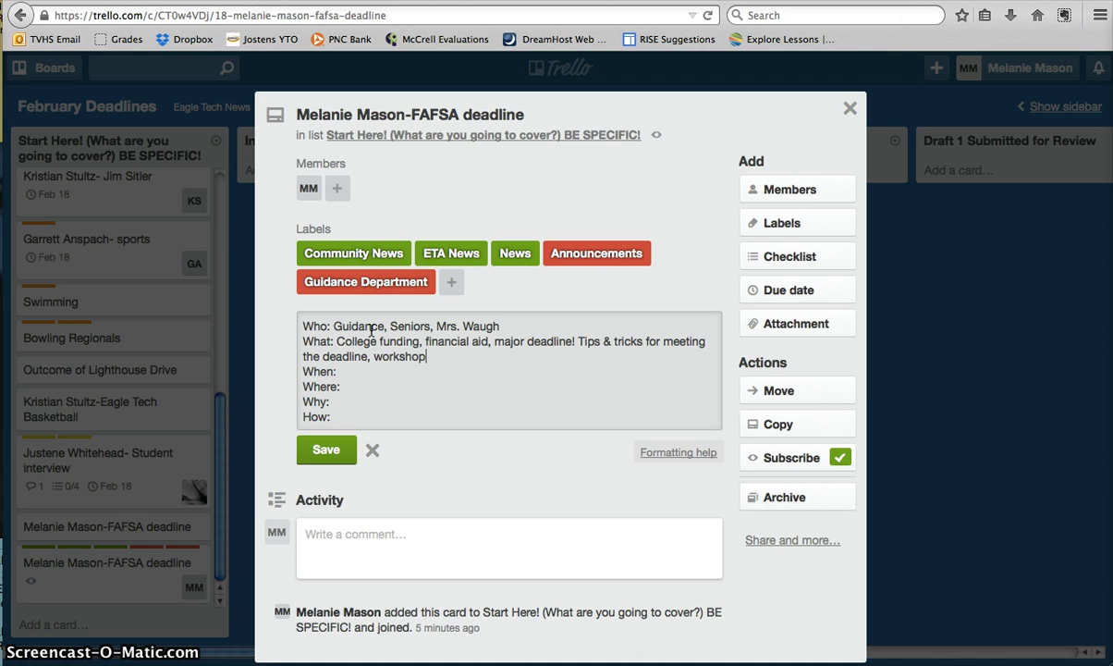
Step: Fill When with workshop date and final deadline, and Where with location, website link, contact info
key("Down")
type("Wosh")
key("BackSpace")
type("rkshop dad")
type(" --- final deadline")
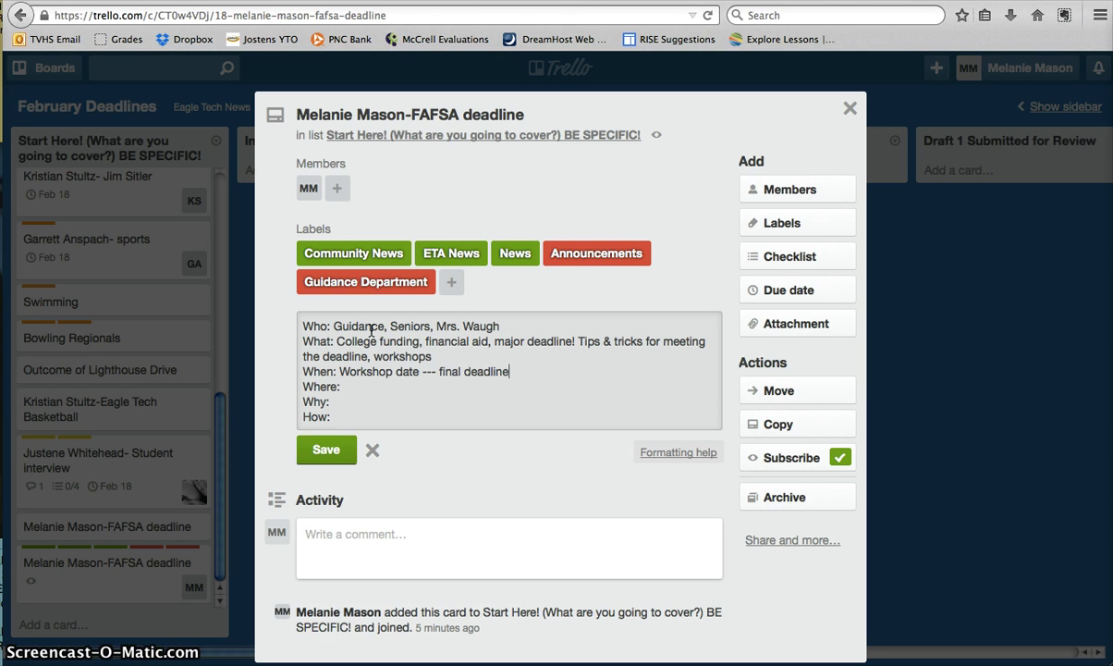
type("??")
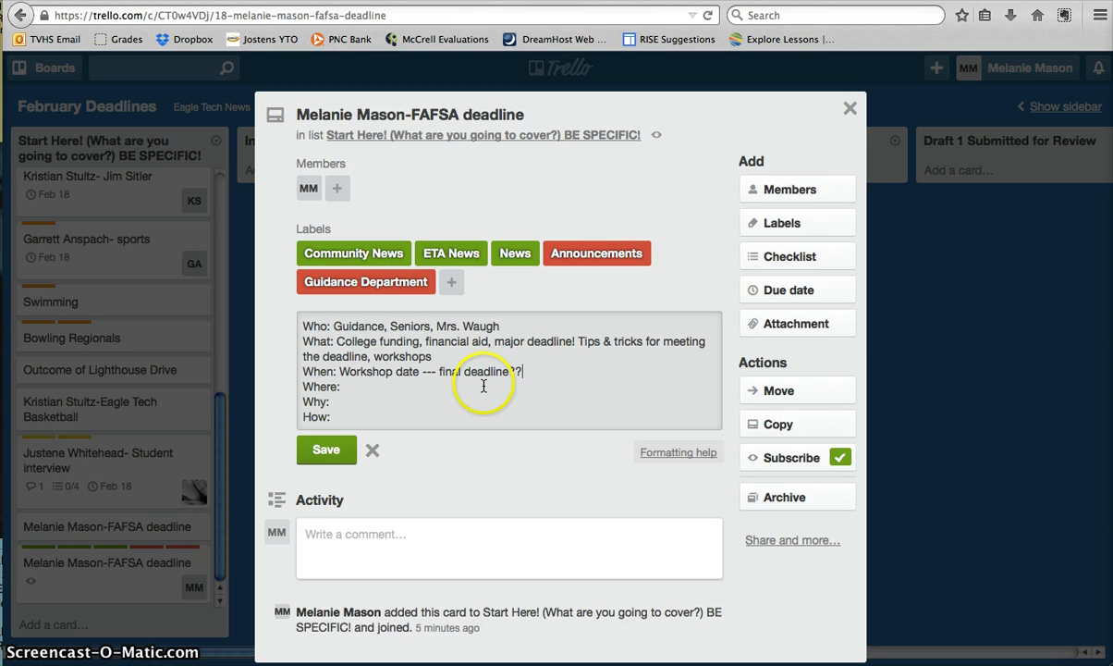
type("Workso")
key("BackSpace")
type("hop date --")
key("BackSpace")
key("BackSpace")
type("location, website lin")
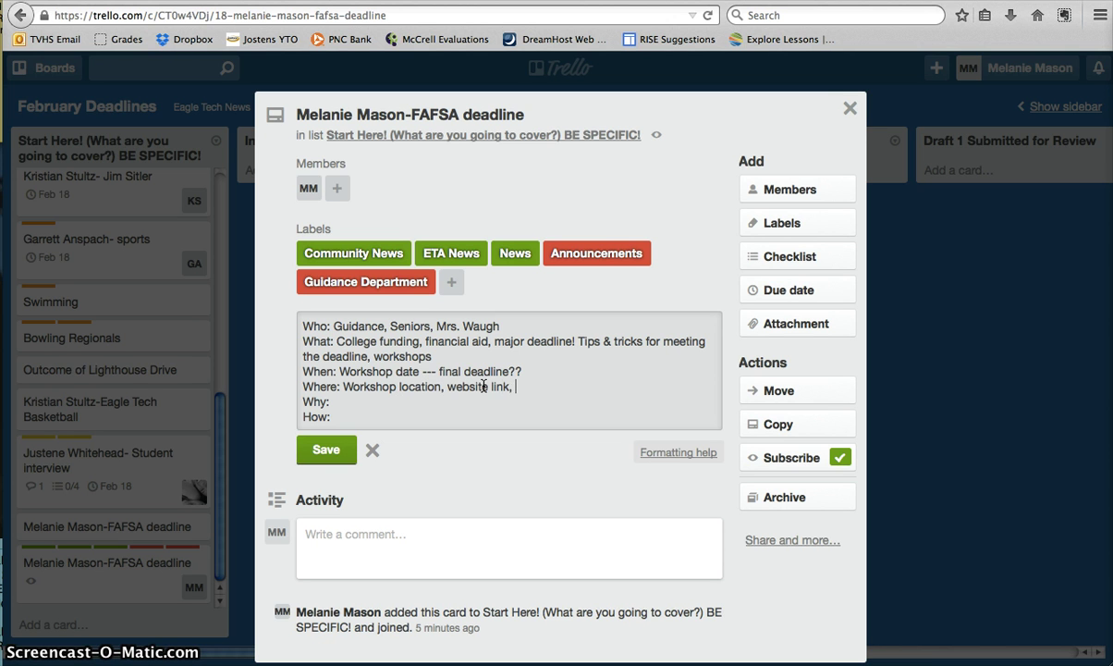
type("k,")
key("BackSpace")
type("Mrs. Waush")
key("BackSpace")
type("gh conta")
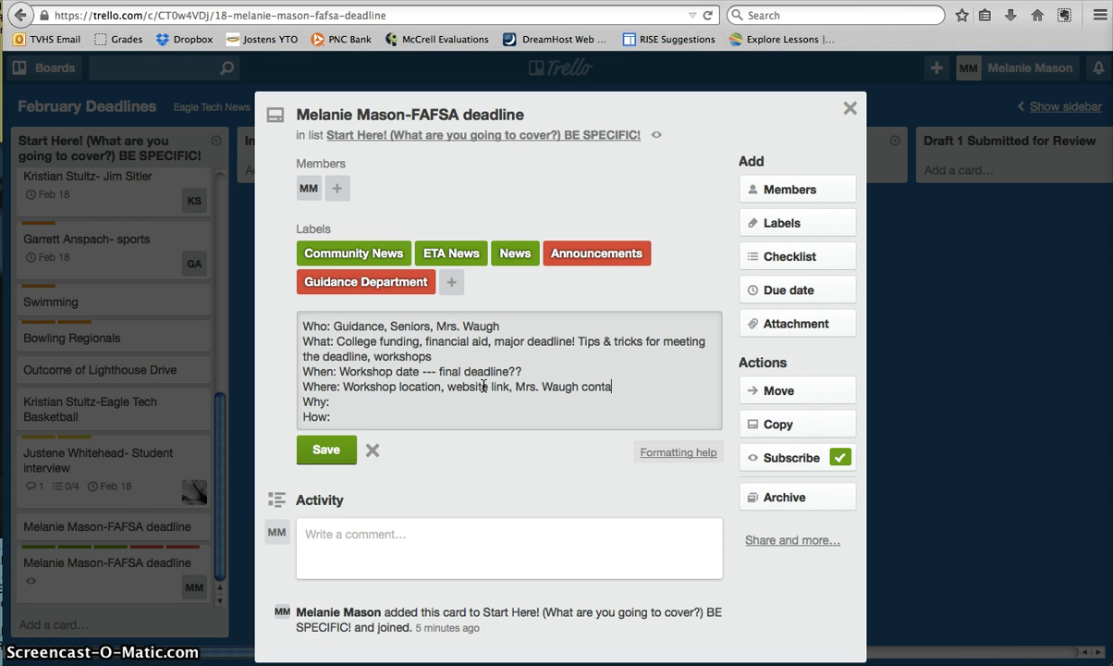
type("t")
key("BackSpace")
type("ct info")
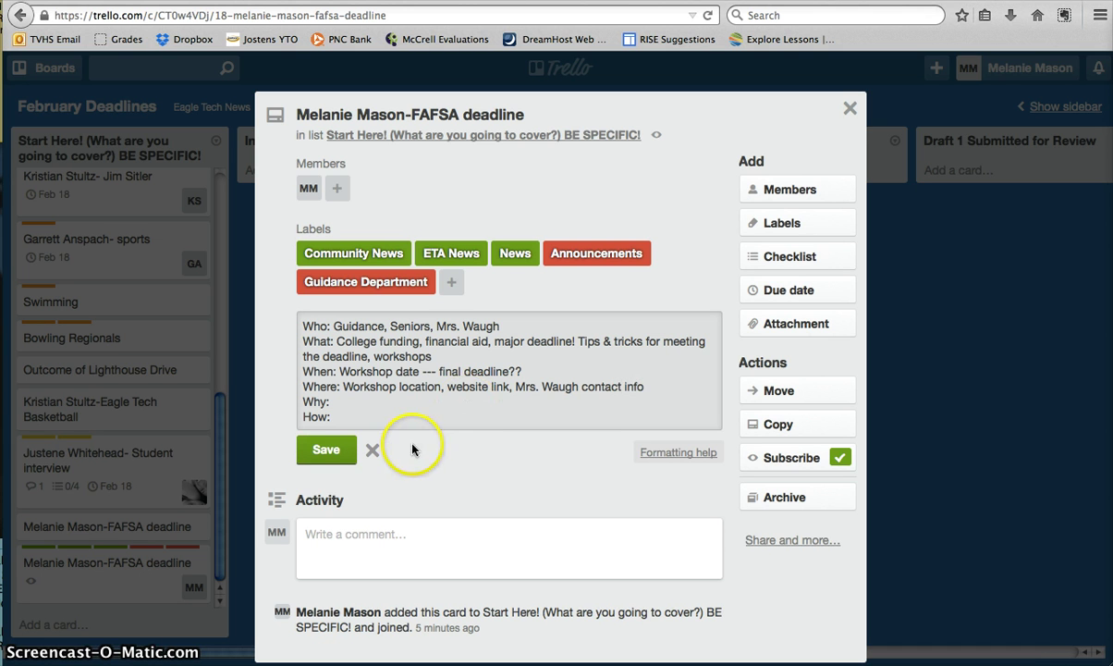
Step: Write 'Helps seniors with college aid' on the Why line and save the description
left_click(344, 407)
type("Help")
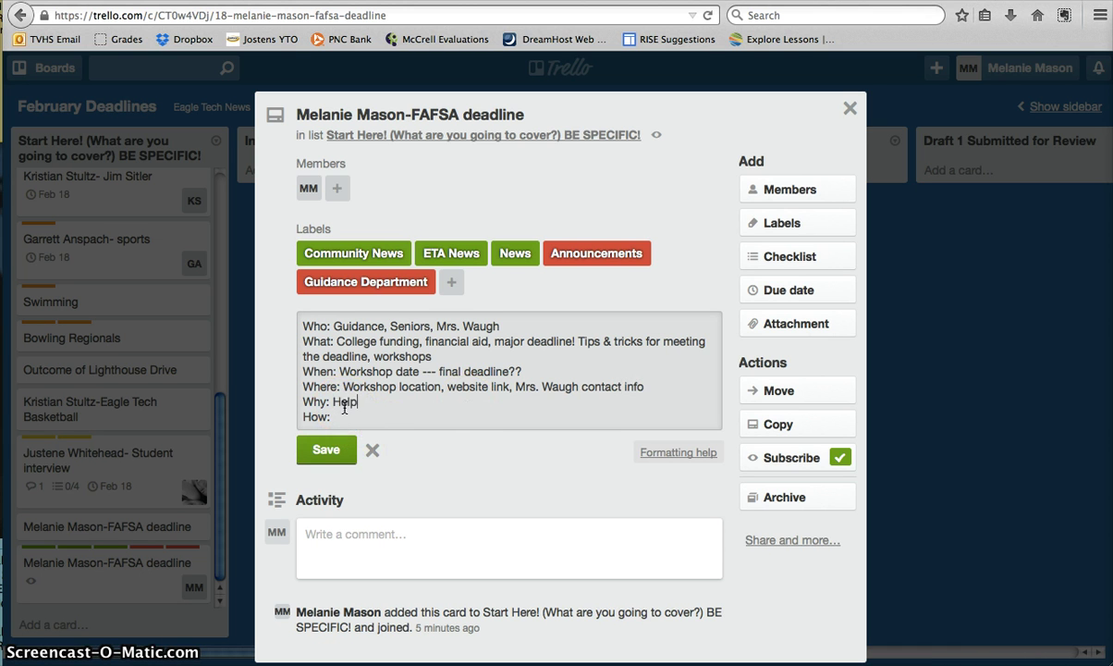
type("s seniord")
type(" with college aid")
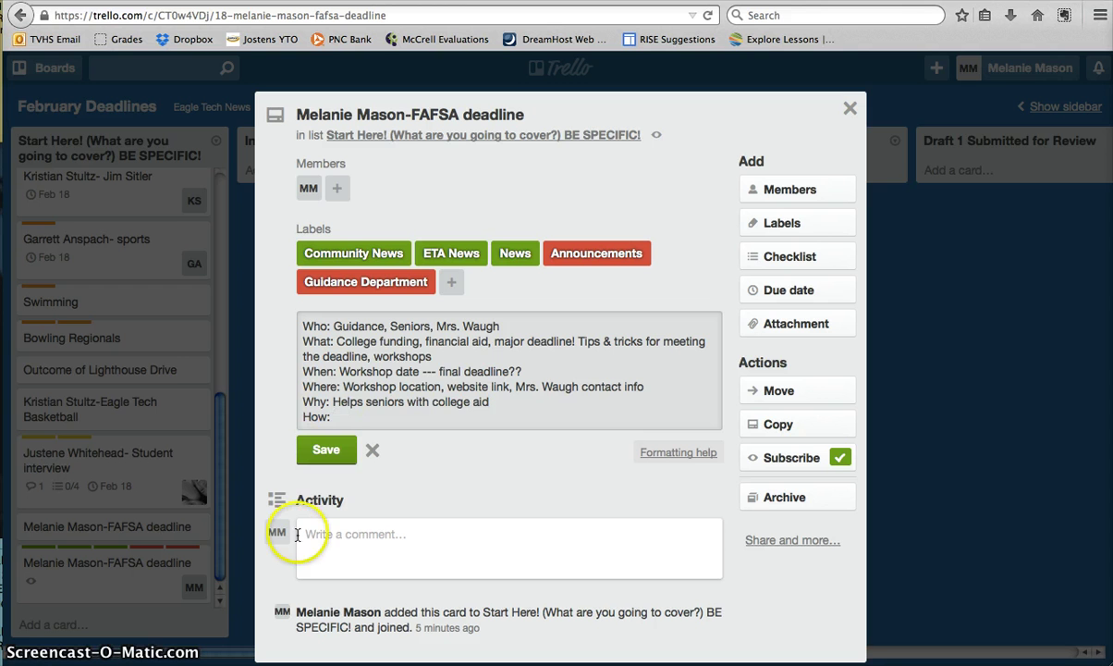
left_click_drag(456, 333, 474, 401)
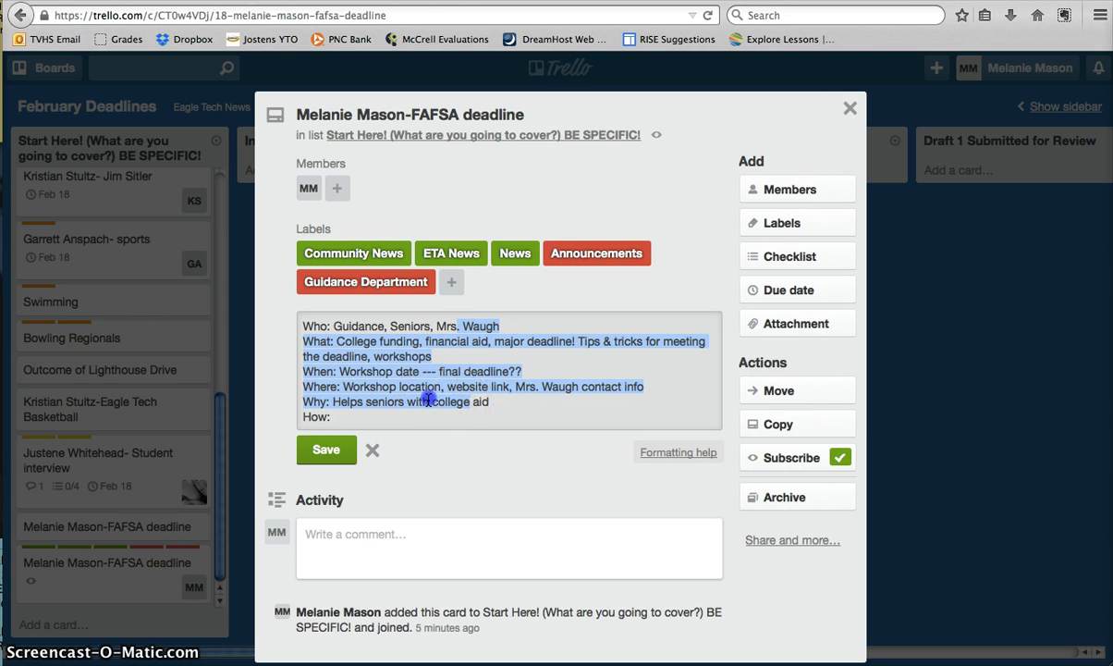
left_click(430, 401)
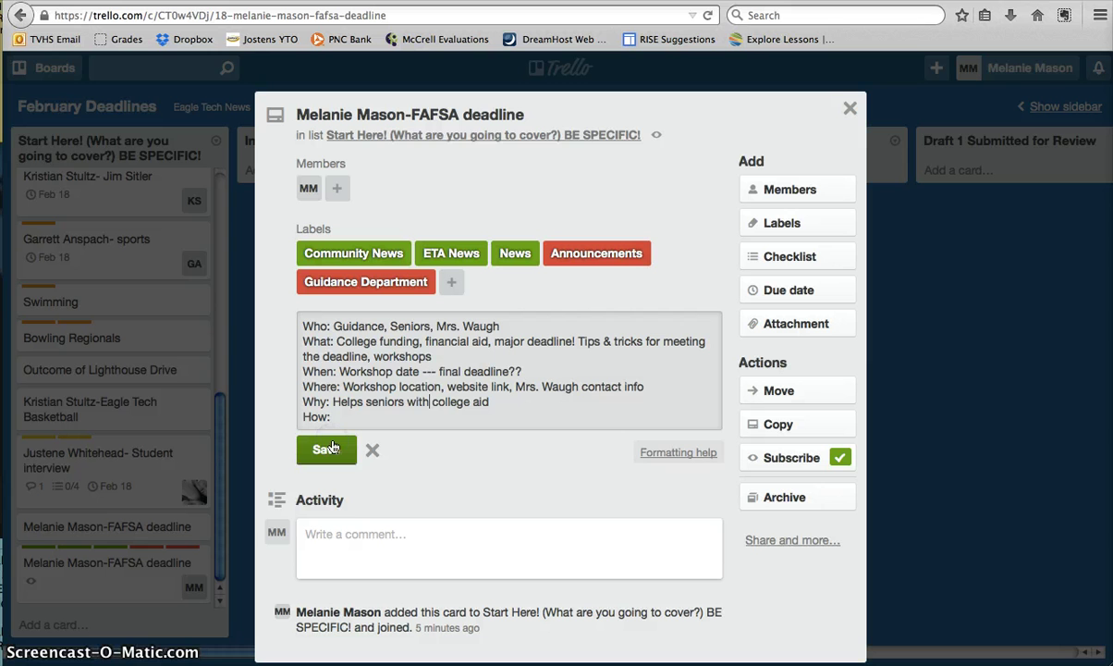
mouse_move(332, 447)
left_mouse_down()
mouse_move(387, 379)
mouse_move(429, 399)
left_mouse_up()
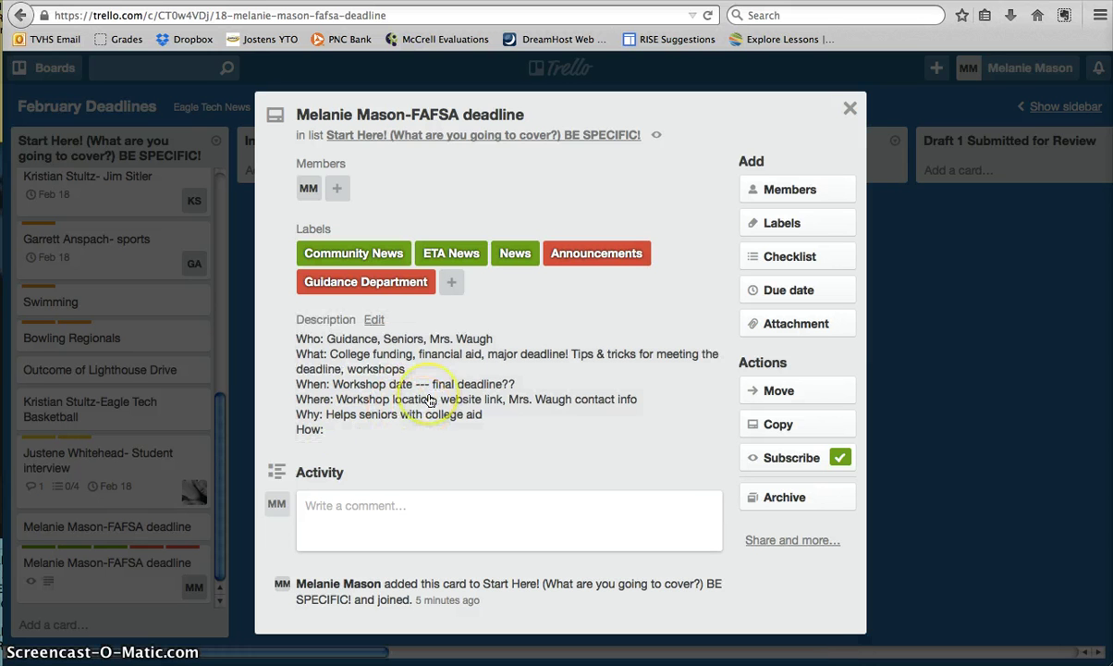
Step: Add a Checklist copying the six To Do items from the EXAMPLE card
left_click(792, 266)
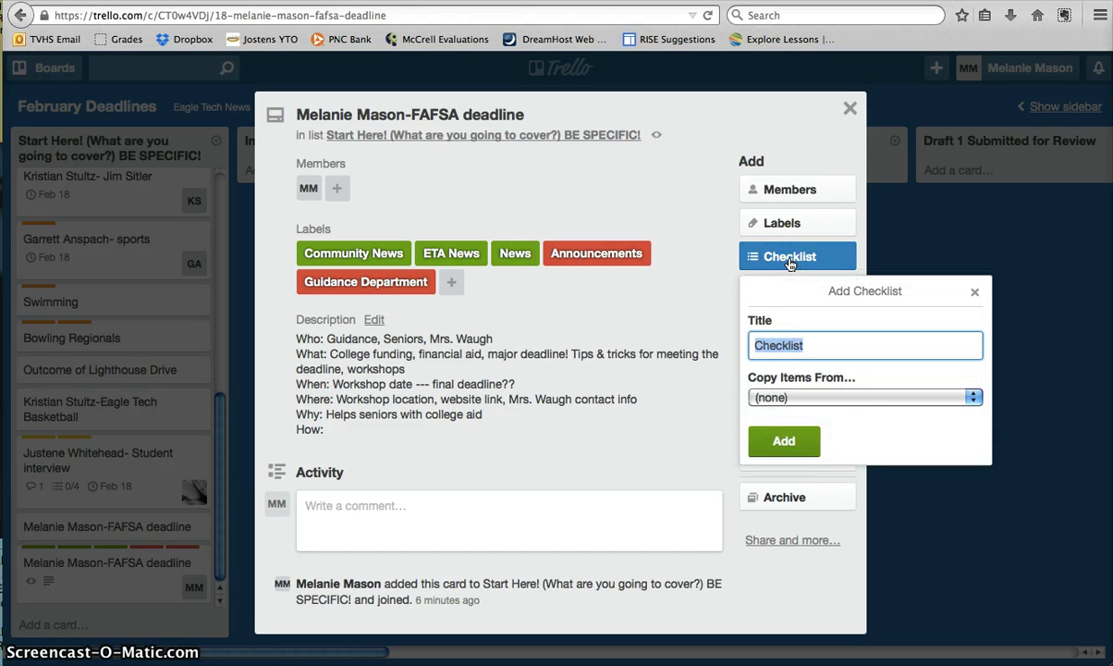
left_click(786, 262)
left_click(797, 345)
left_click(777, 397)
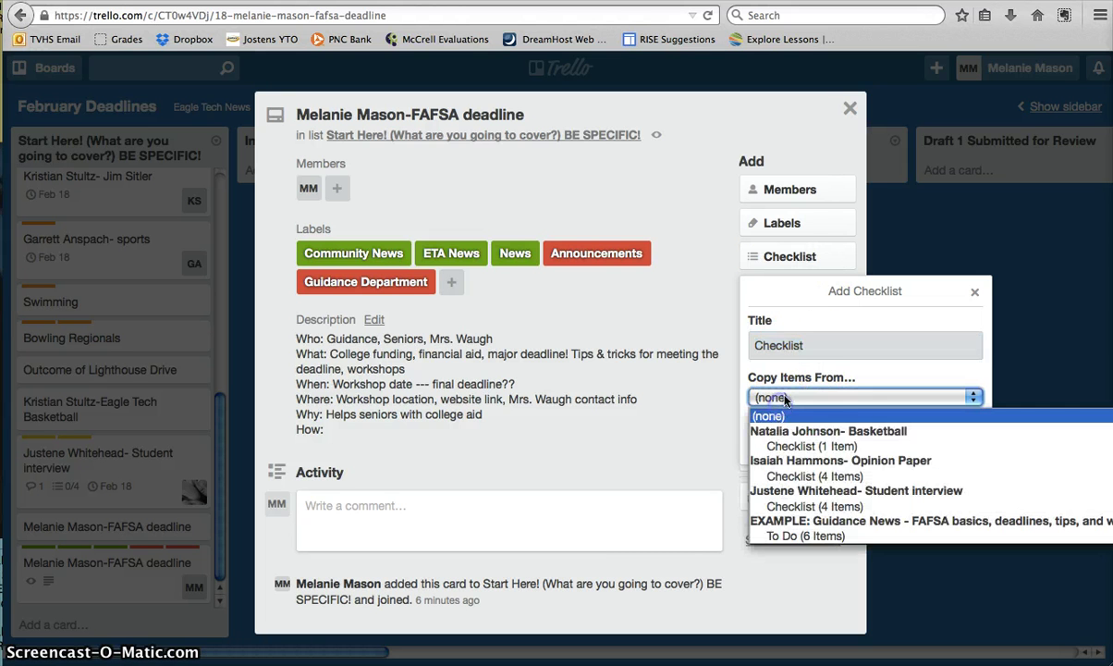
left_click(809, 536)
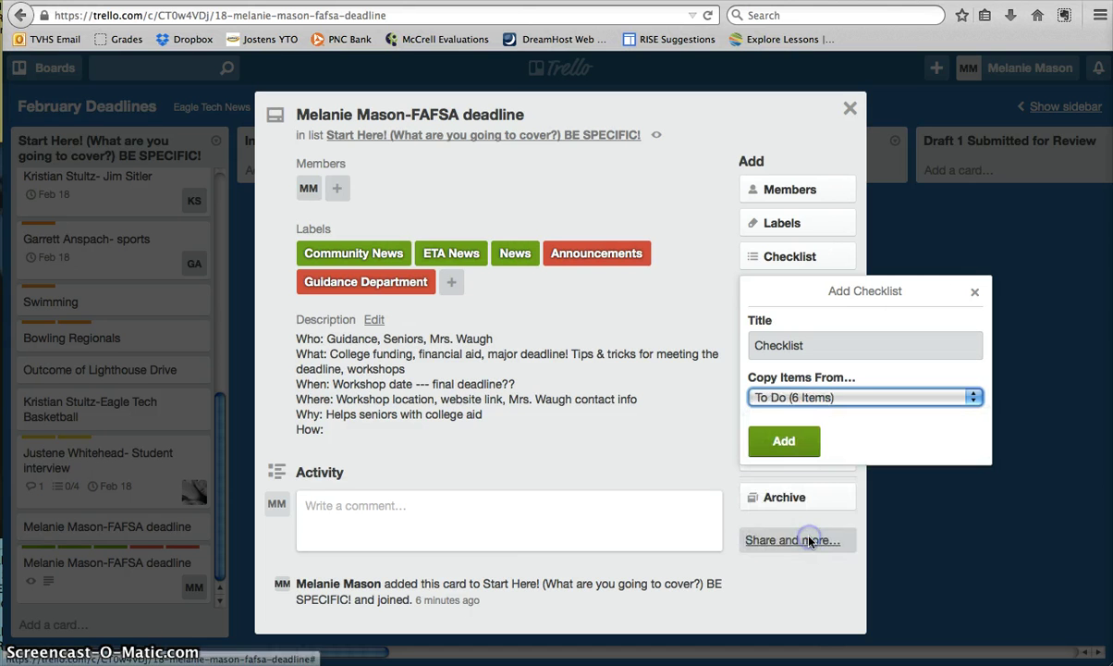
left_click(784, 440)
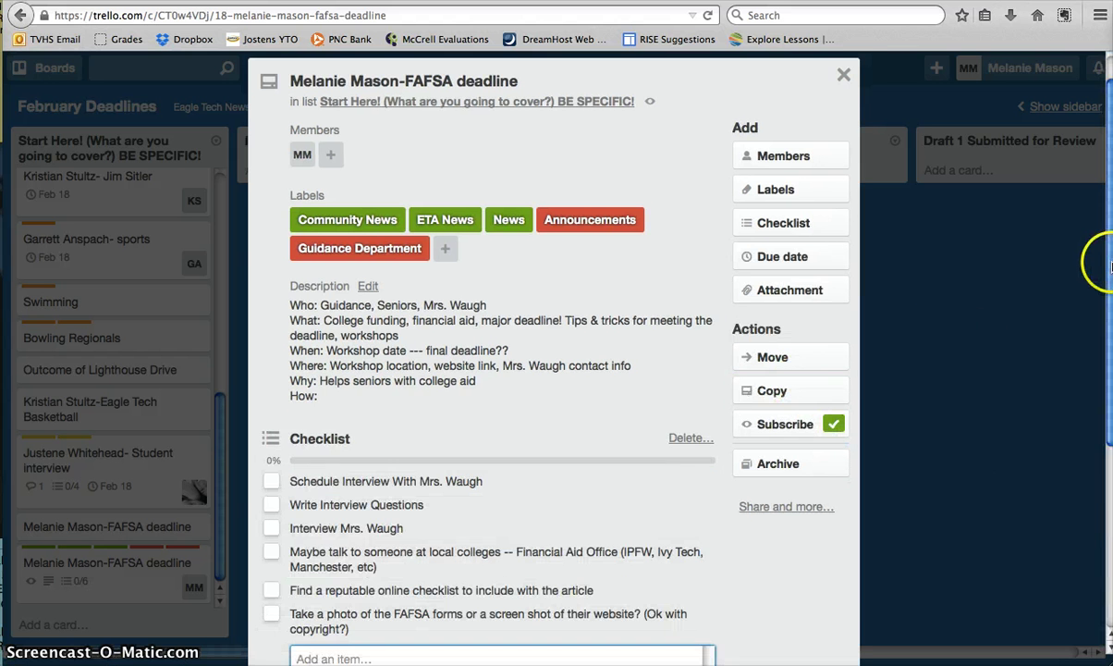
Step: Check off the three interview items and 'Find a reputable online checklist', bringing it to 67%
scroll(496, 278, "down", 4)
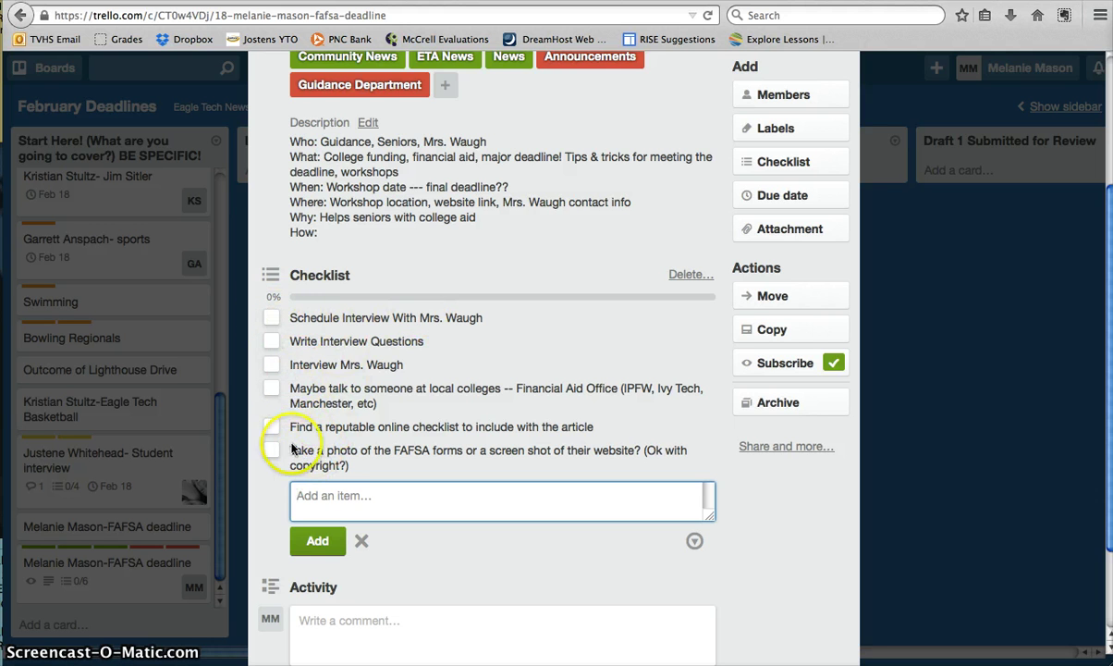
left_click(271, 317)
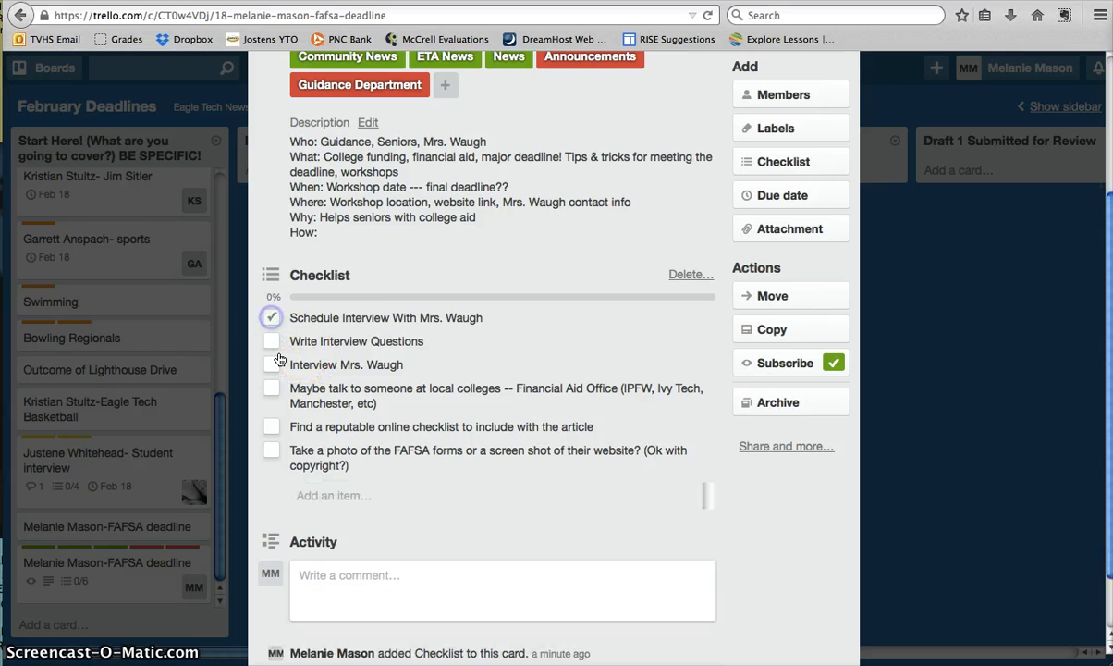
left_click(271, 340)
left_click(270, 364)
left_click(271, 426)
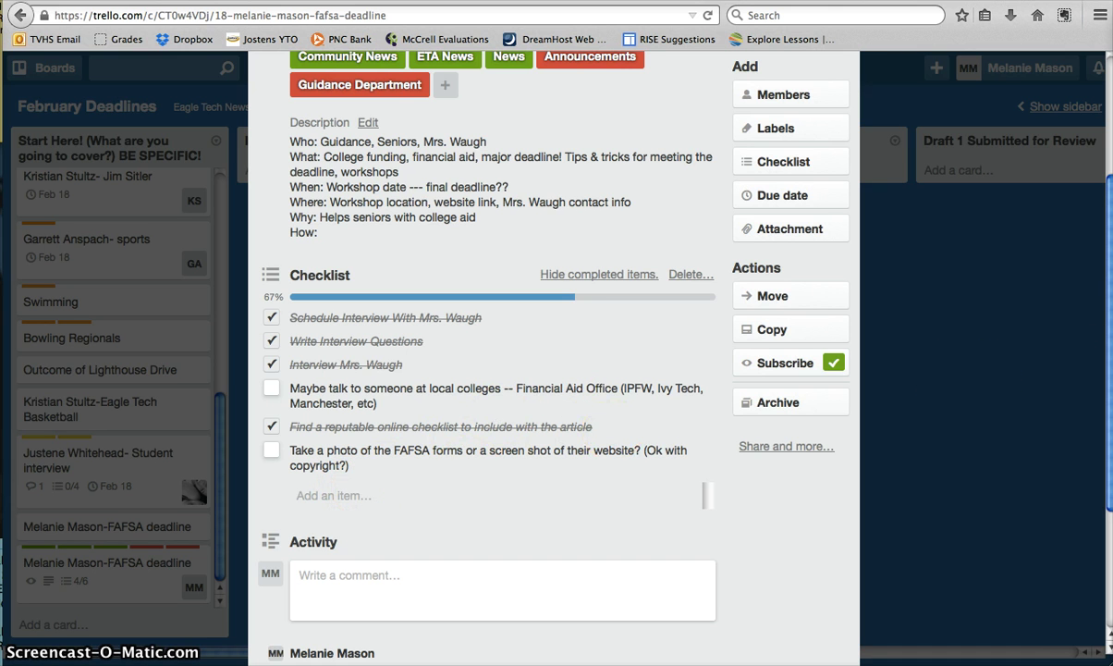
scroll(1093, 442, "down", 3)
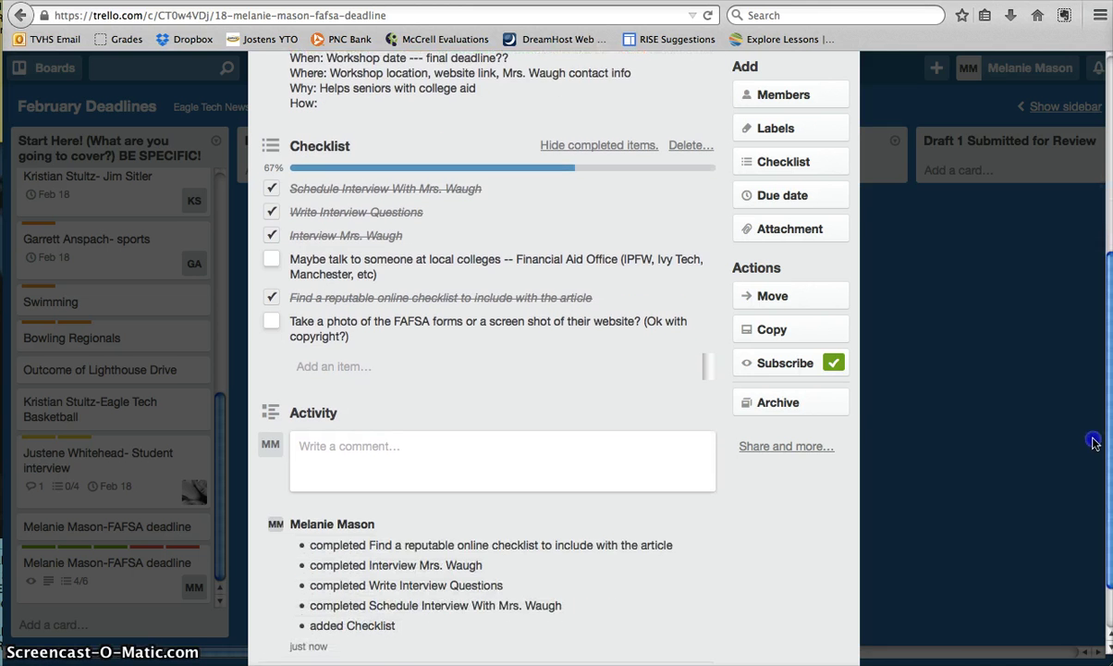
scroll(1093, 442, "down", 1)
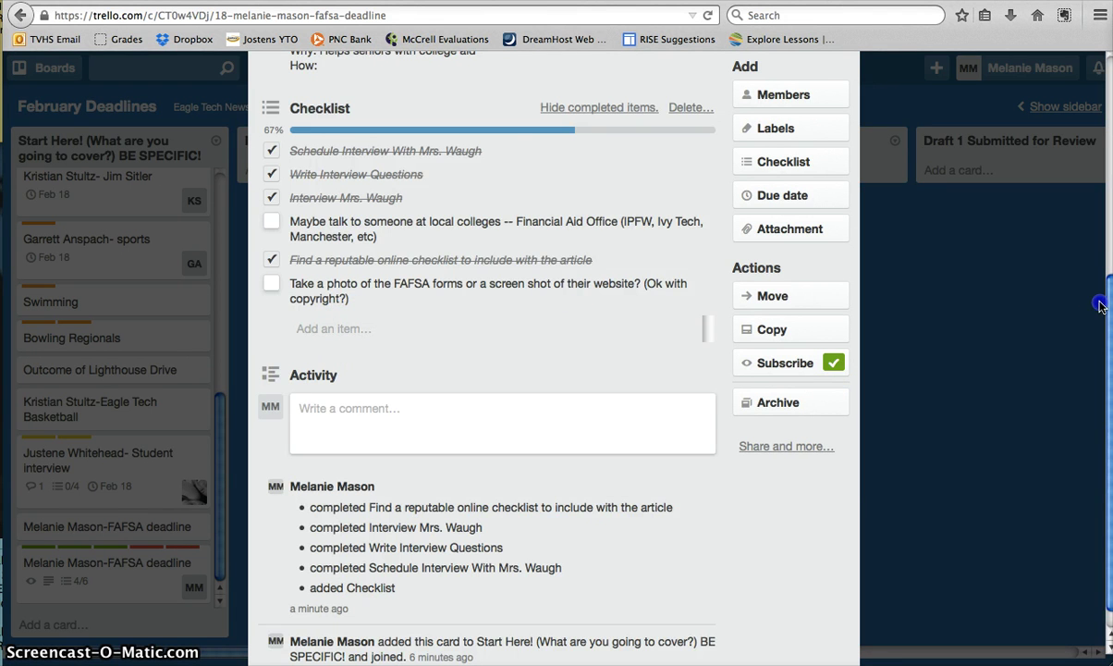
left_click_drag(1106, 321, 1100, 304)
scroll(1030, 268, "up", 6)
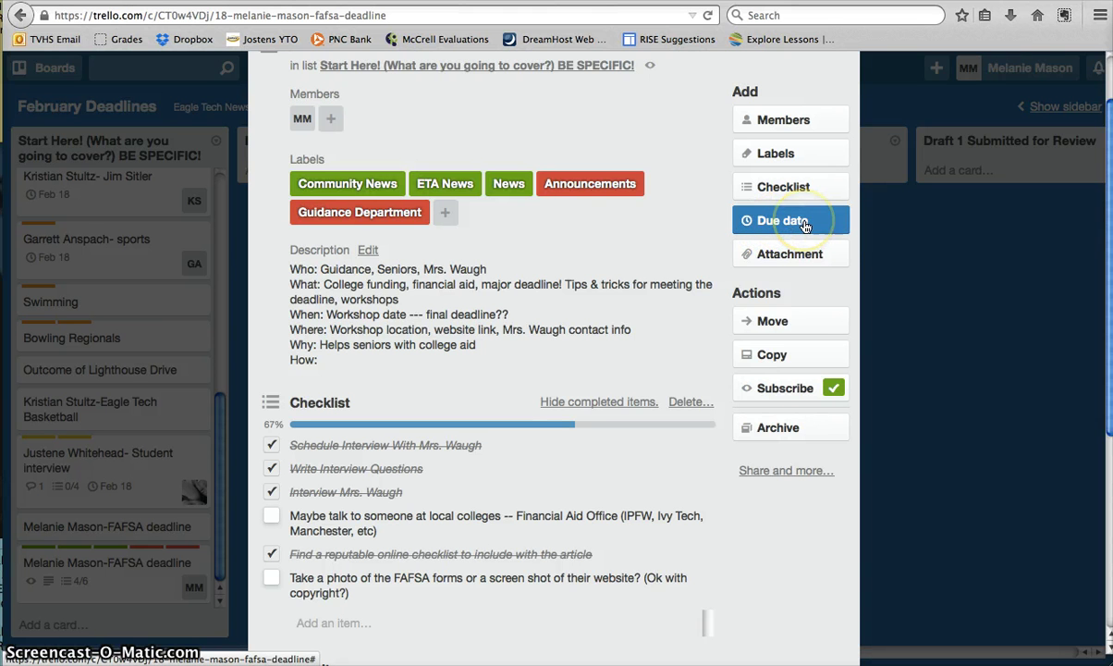
Step: Pick 02/13/2015 at 12:00 PM as the card's due date
left_click(805, 222)
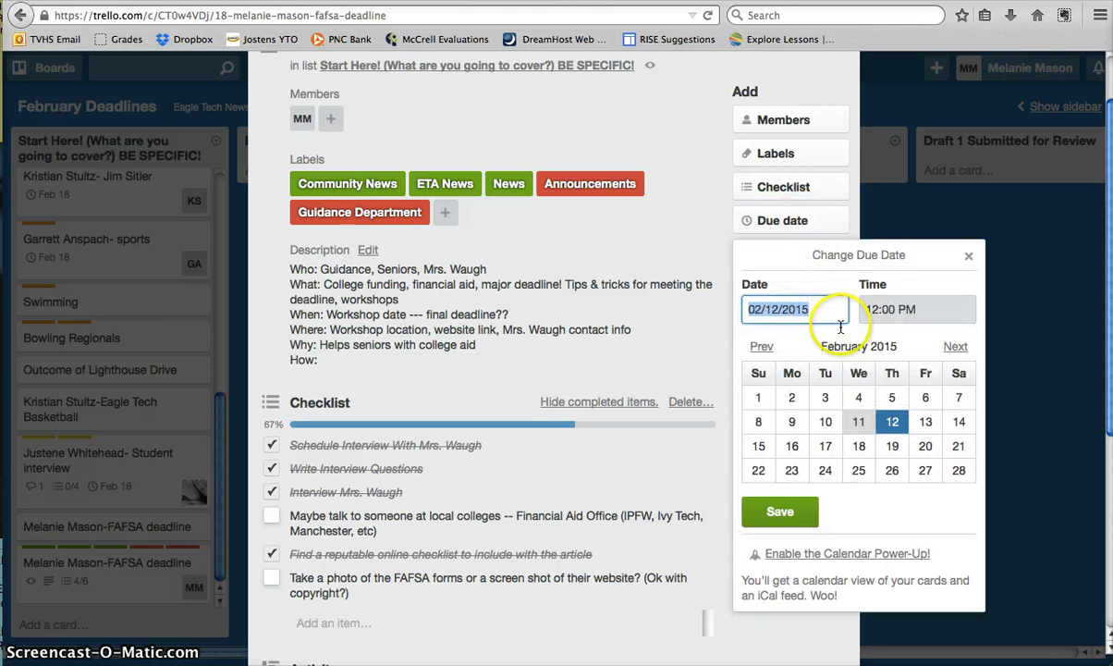
left_click_drag(914, 311, 860, 313)
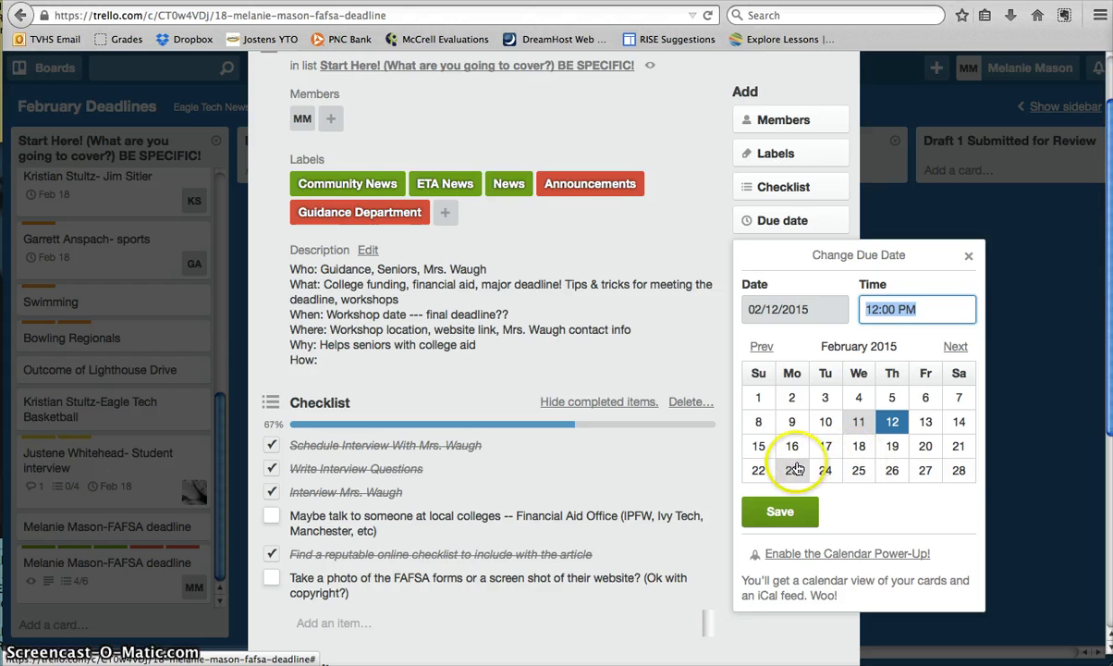
left_click(926, 423)
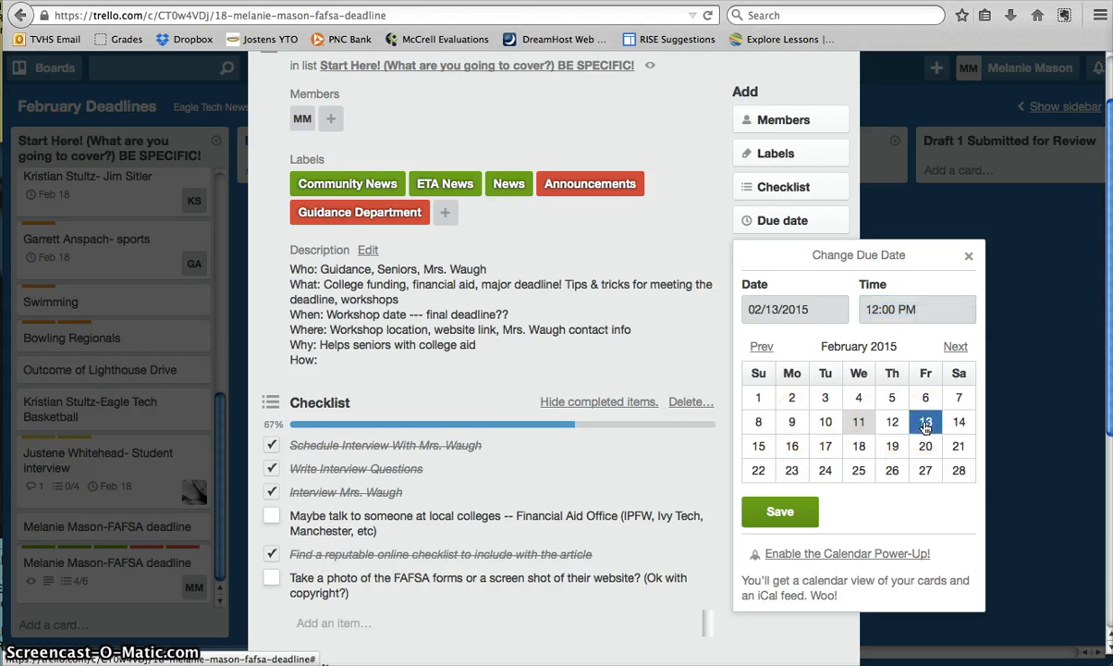
Step: Save the Feb 13, 12:00 PM due date and scroll through the card details
left_click(793, 521)
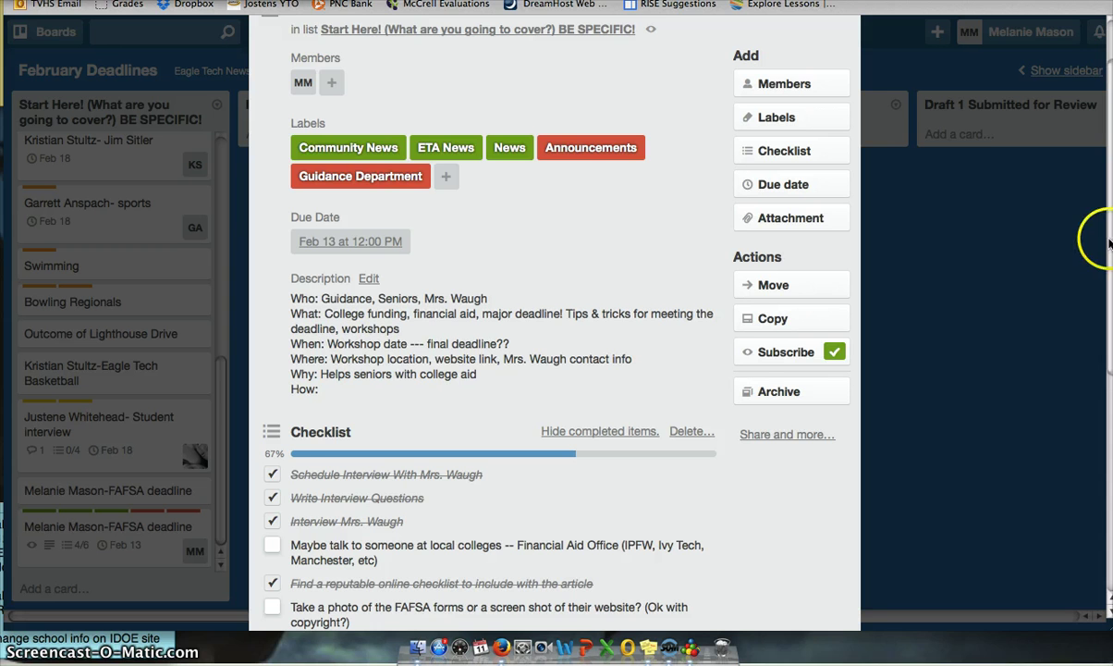
scroll(1108, 257, "down", 4)
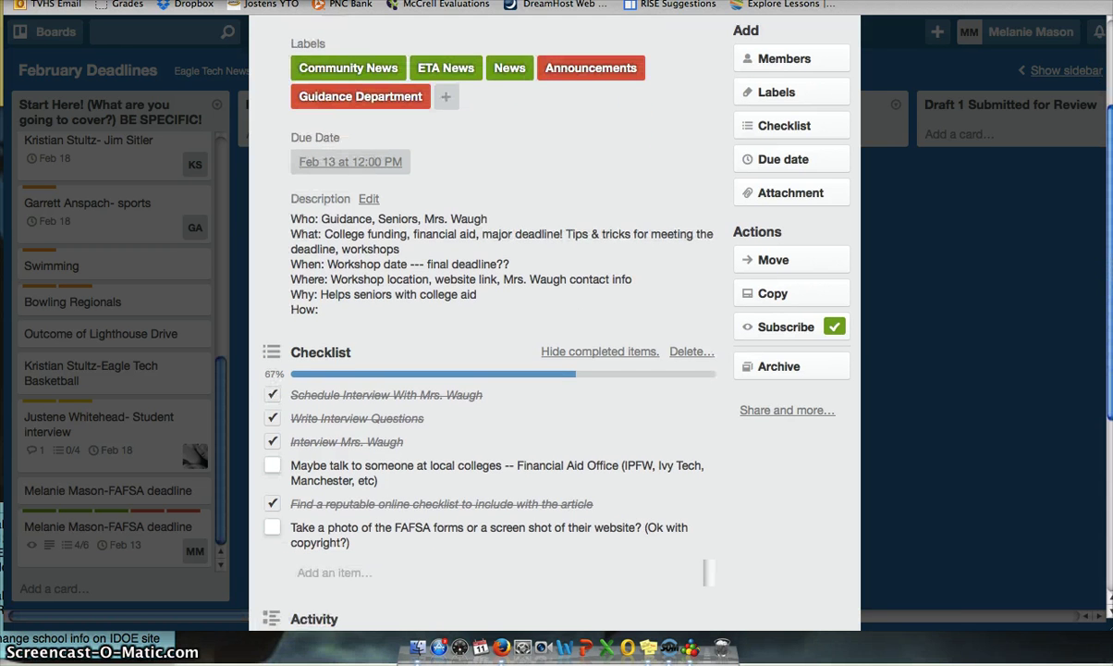
scroll(499, 323, "down", 1)
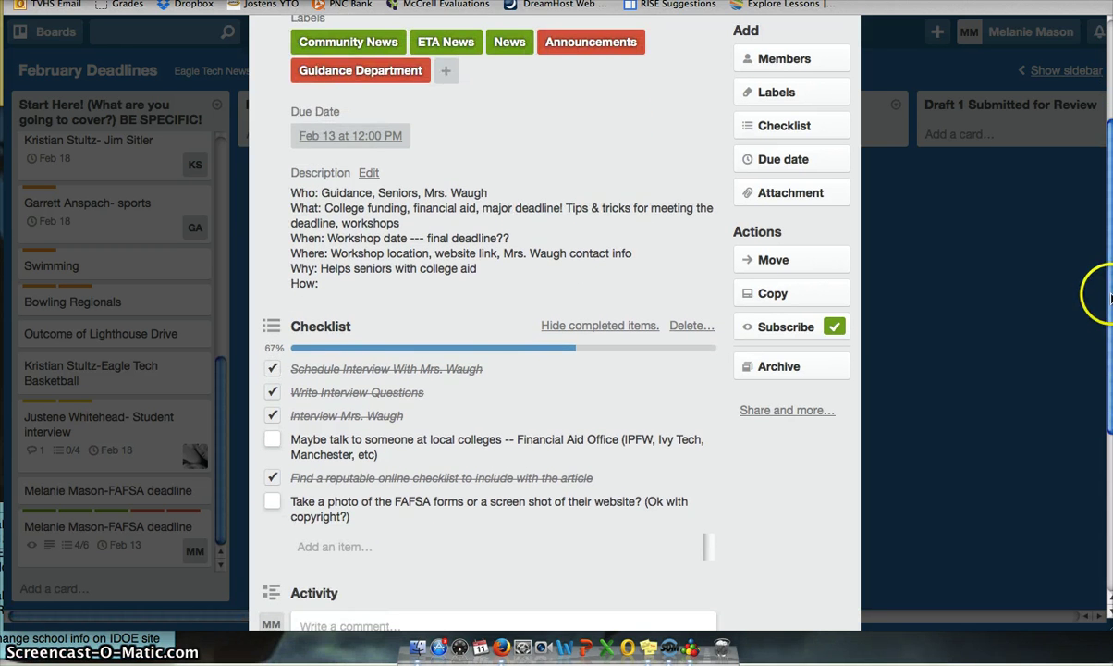
scroll(499, 323, "up", 2)
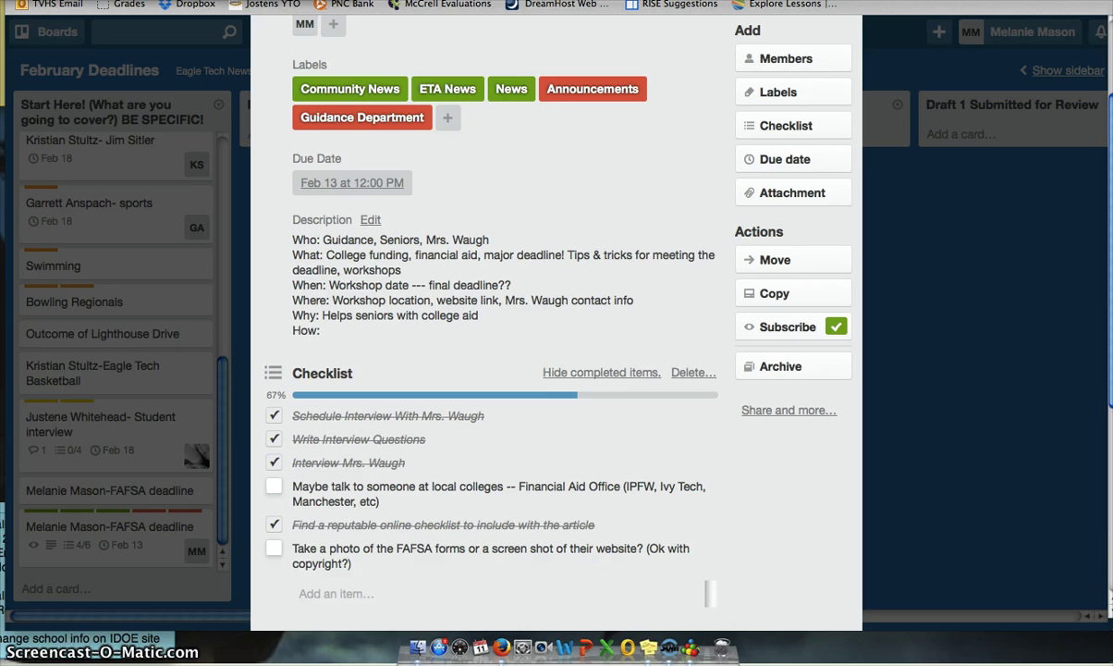
mouse_move(554, 3)
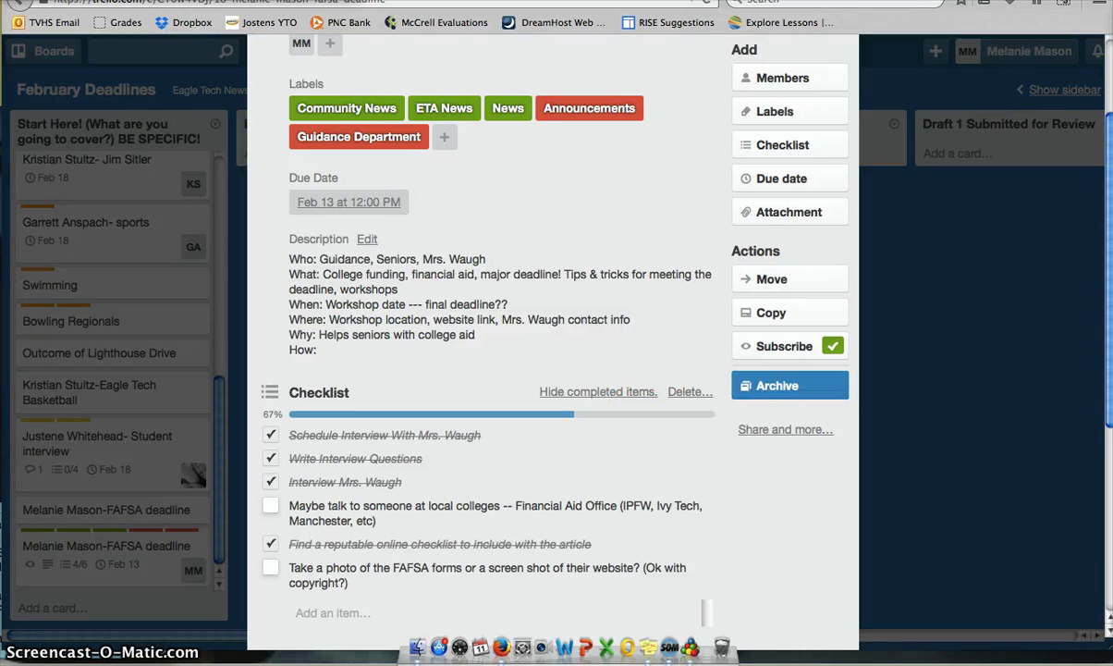
scroll(1111, 231, "down", 7)
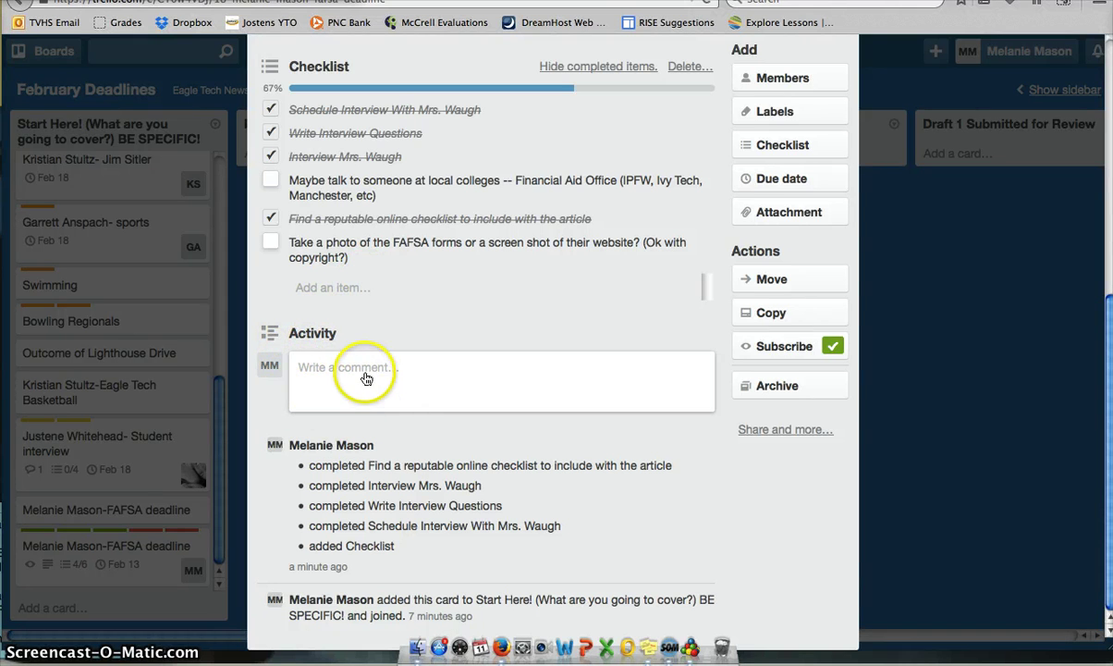
left_click(365, 372)
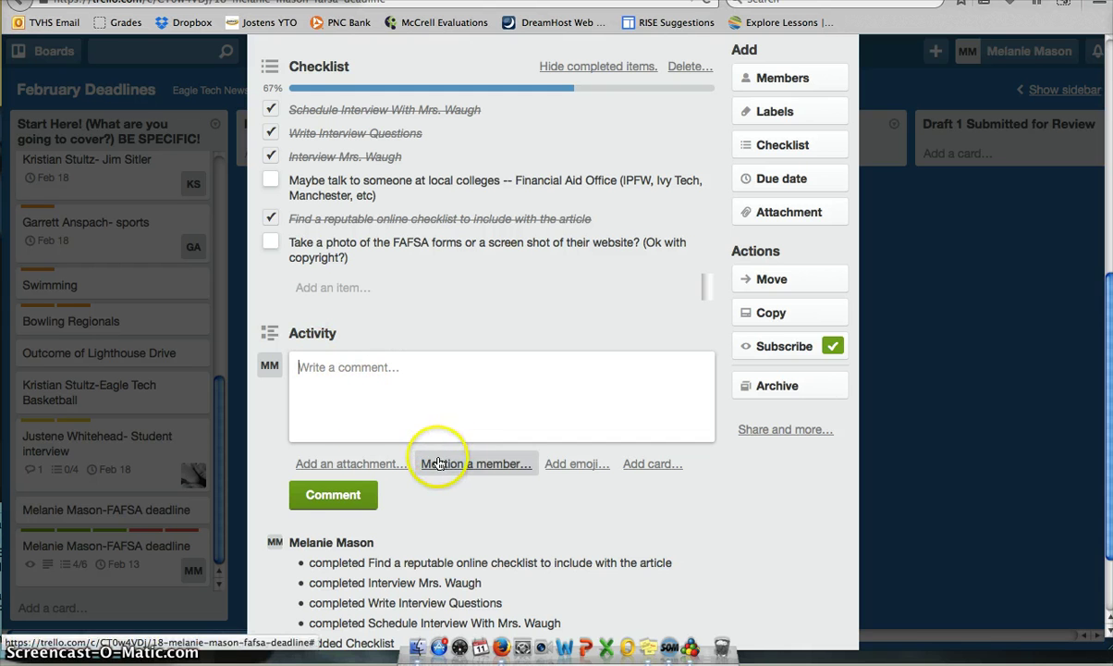
type("@mela")
key("BackSpace")
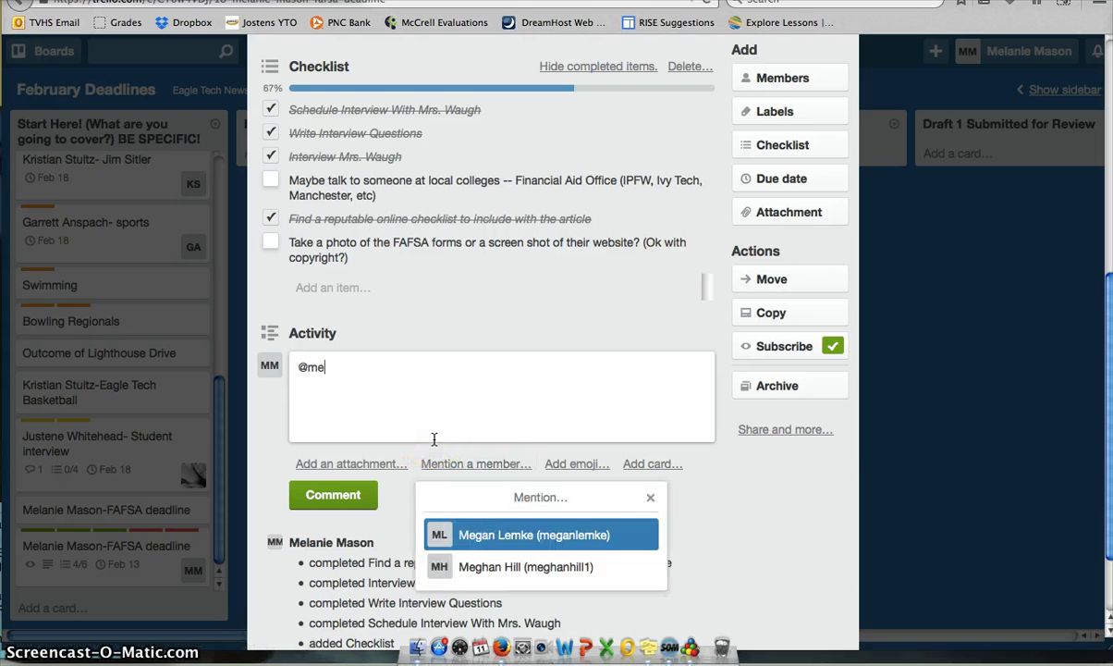
left_click(509, 566)
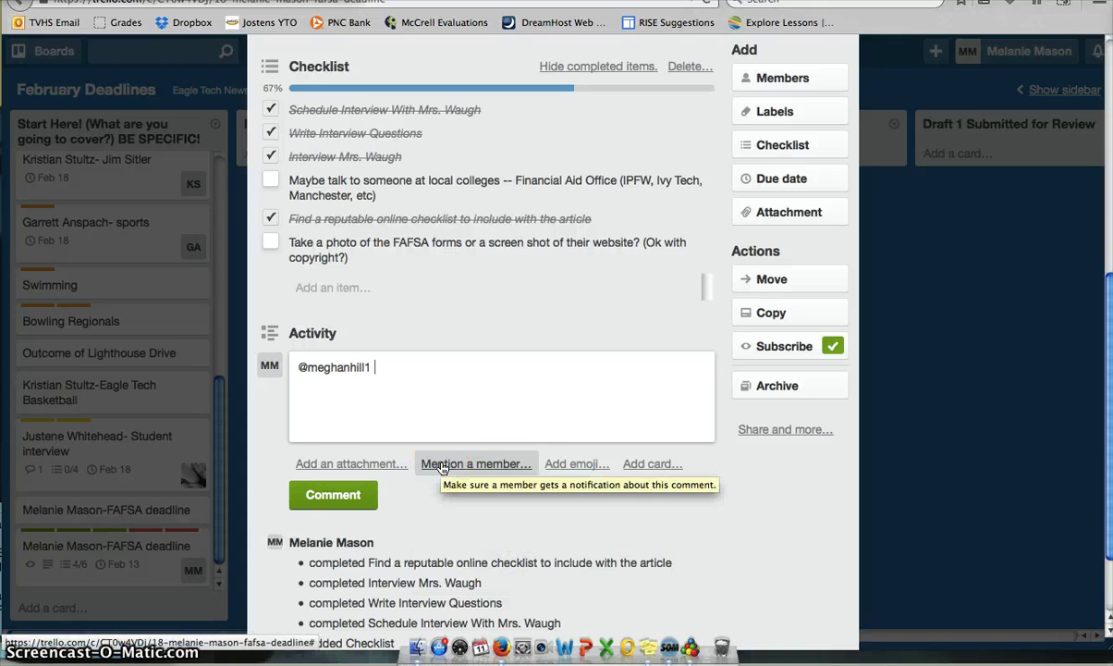
type("what do you think o")
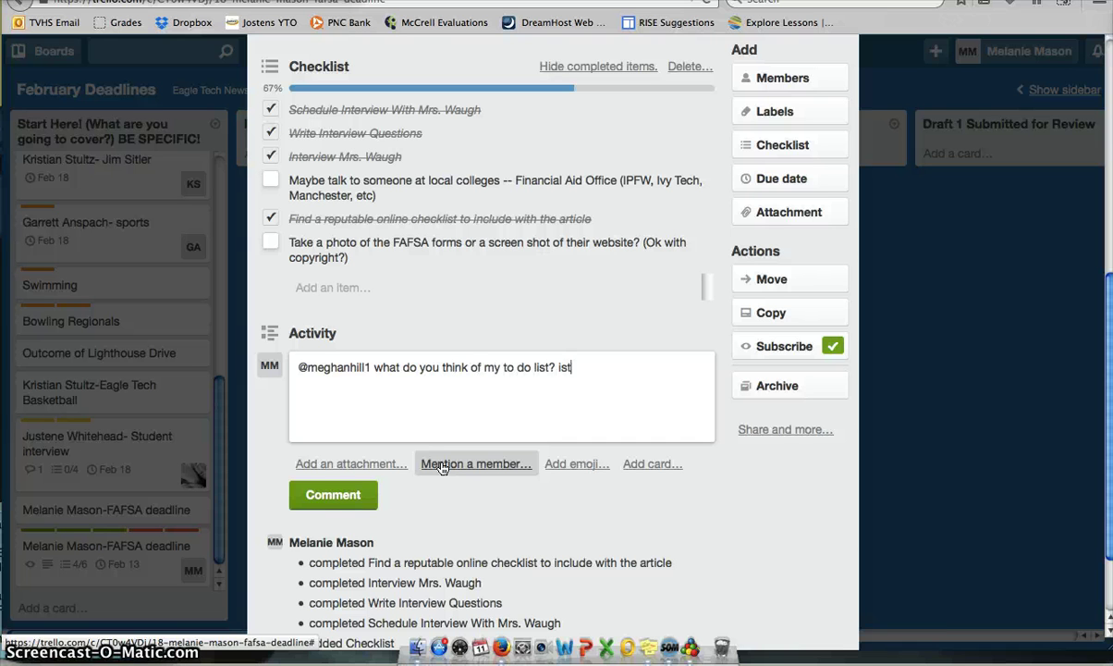
type("f my to do list? is there anything I should add??")
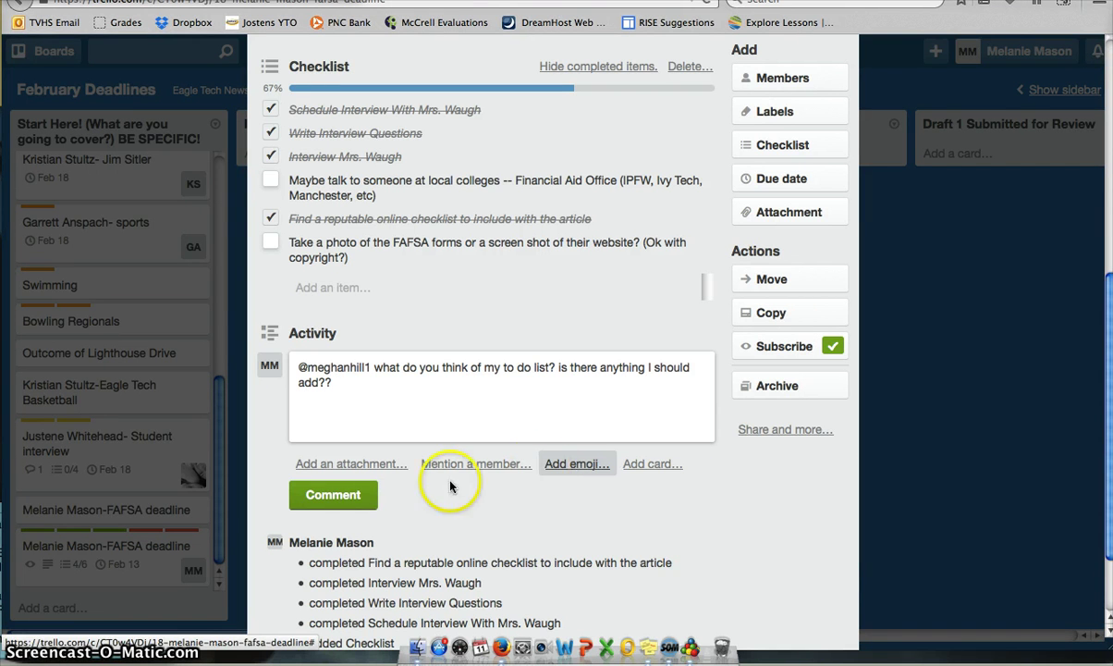
left_click_drag(365, 402, 303, 364)
key("BackSpace")
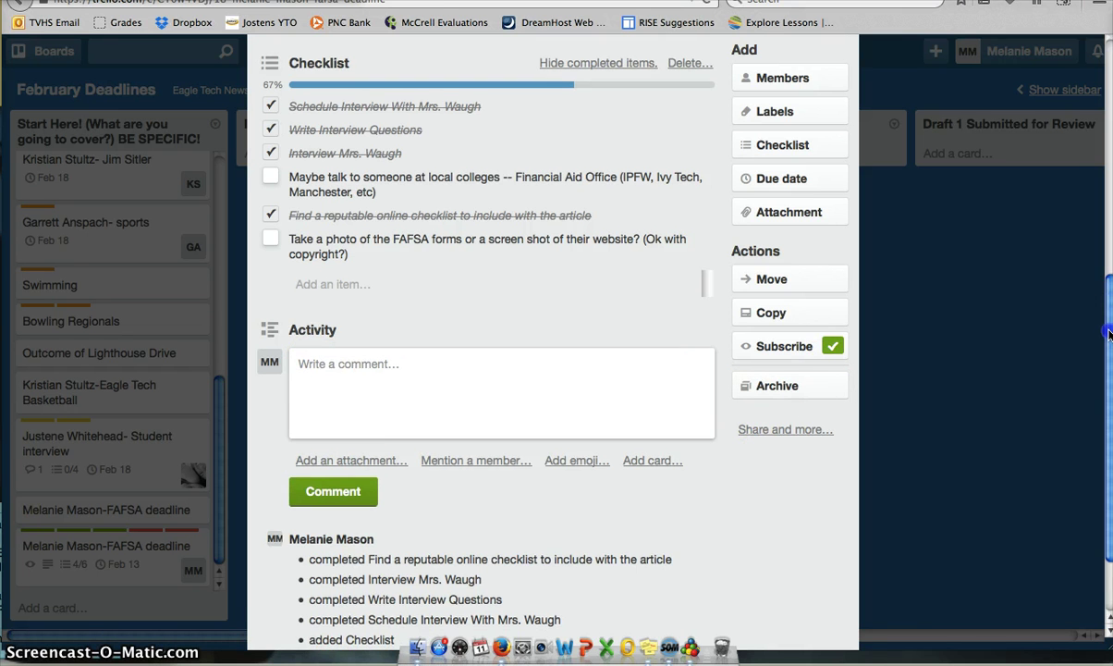
left_click_drag(1110, 323, 1108, 395)
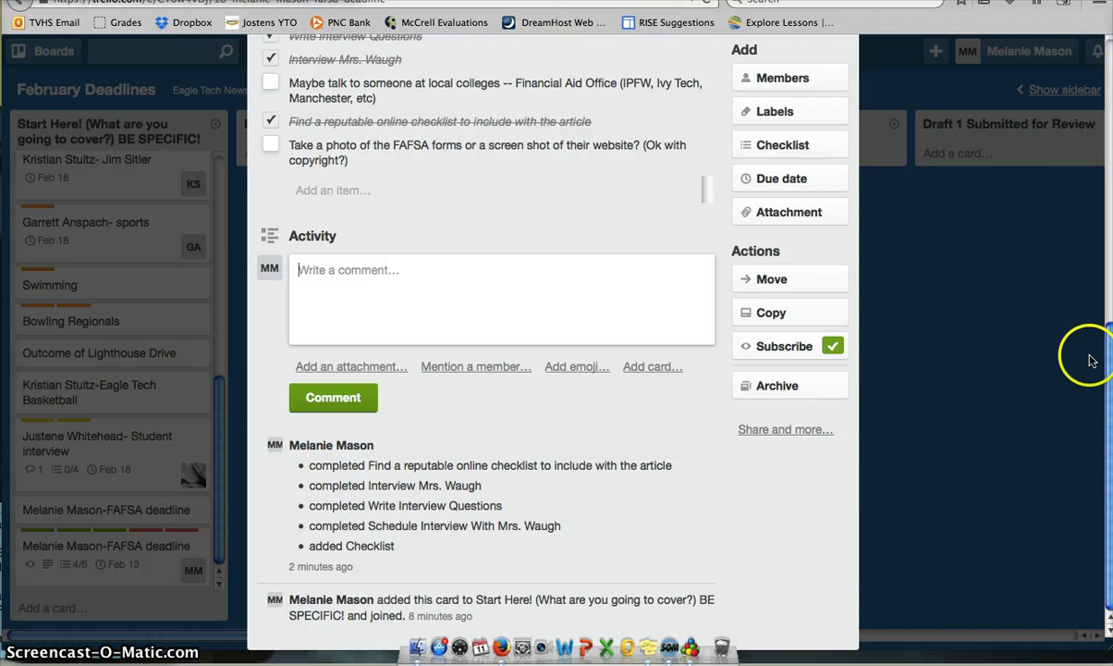
left_click_drag(1110, 361, 1100, 74)
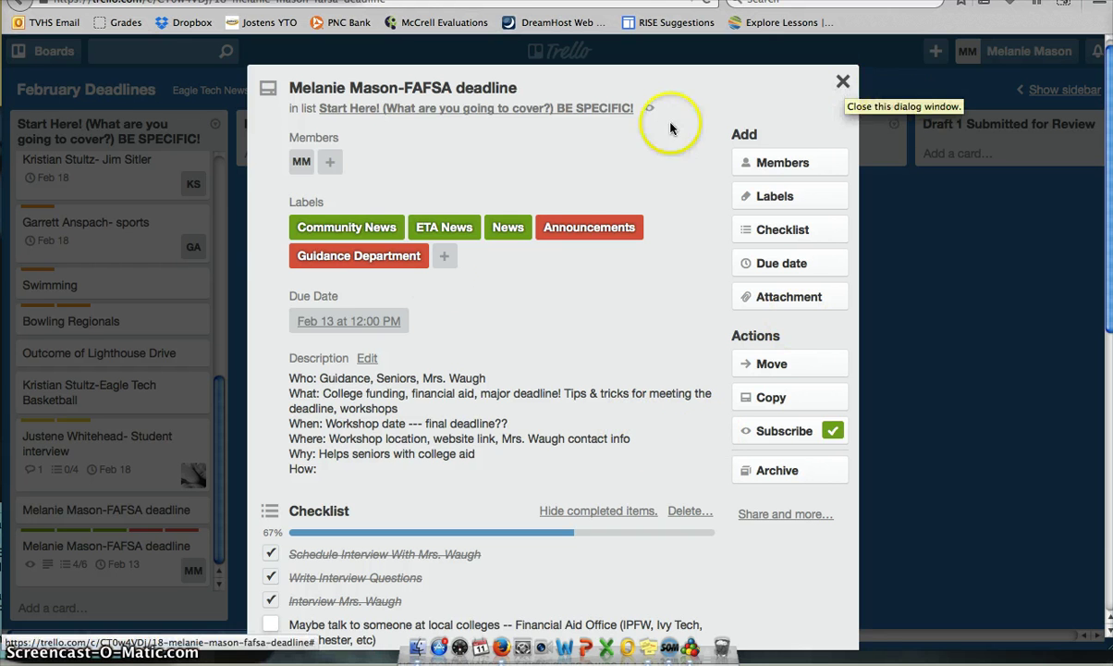
Step: Move the labeled FAFSA deadline card near the top of Start Here and open its quick-edit options
left_click(844, 87)
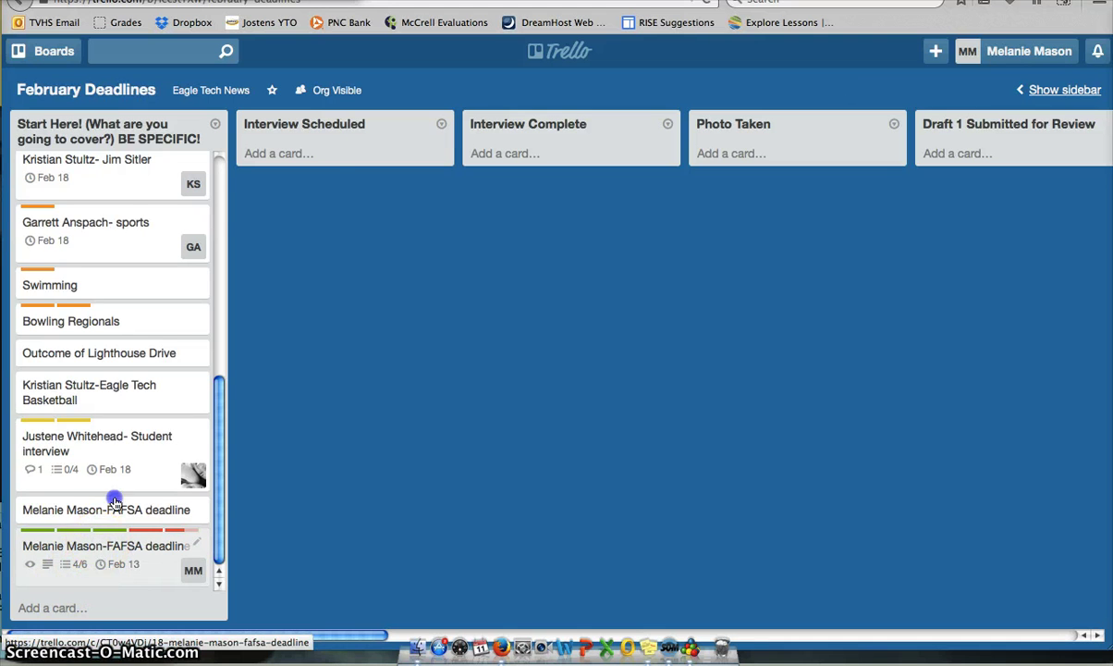
left_click_drag(198, 273, 92, 658)
left_click_drag(97, 572, 194, 290)
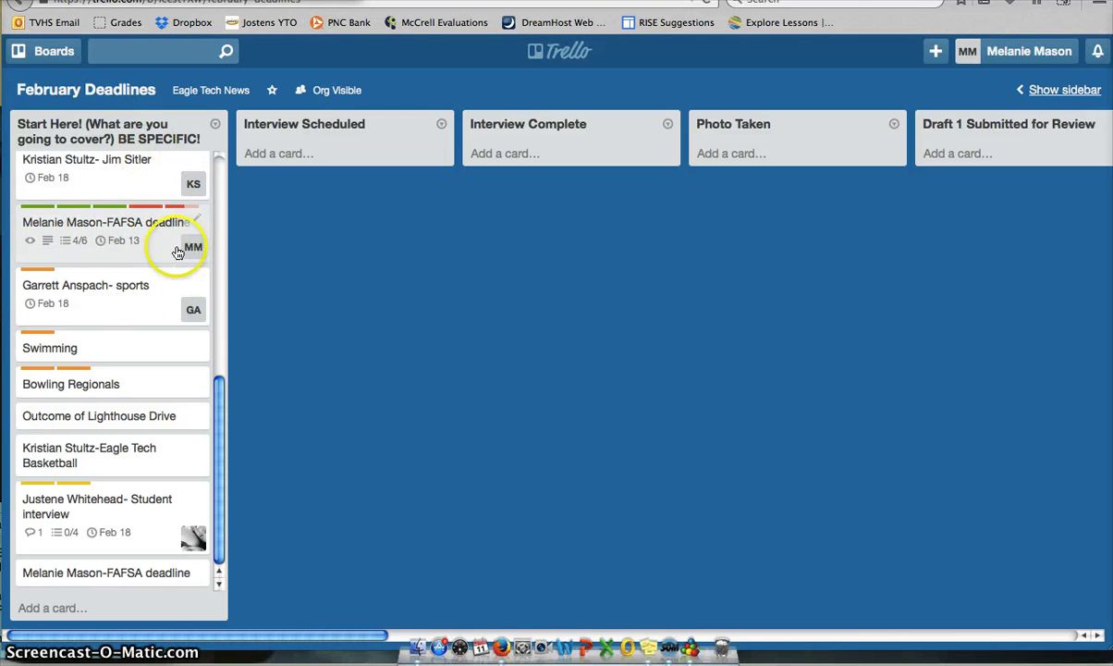
left_click(196, 223)
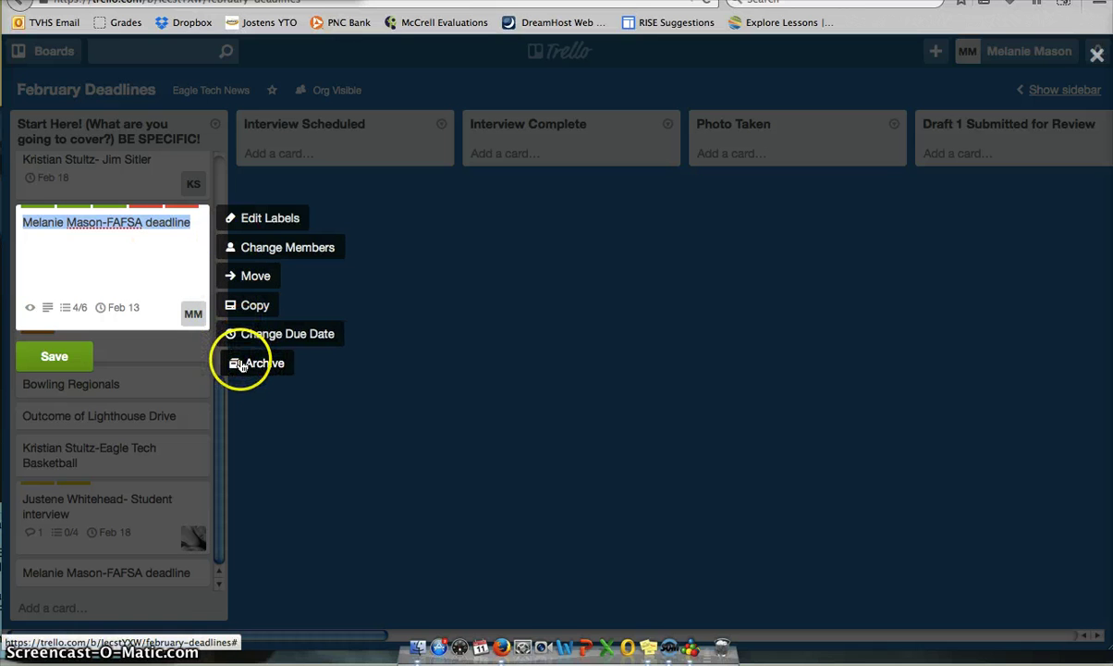
Step: Delete the first duplicate FAFSA deadline card via Share and more > Delete
left_click(187, 296)
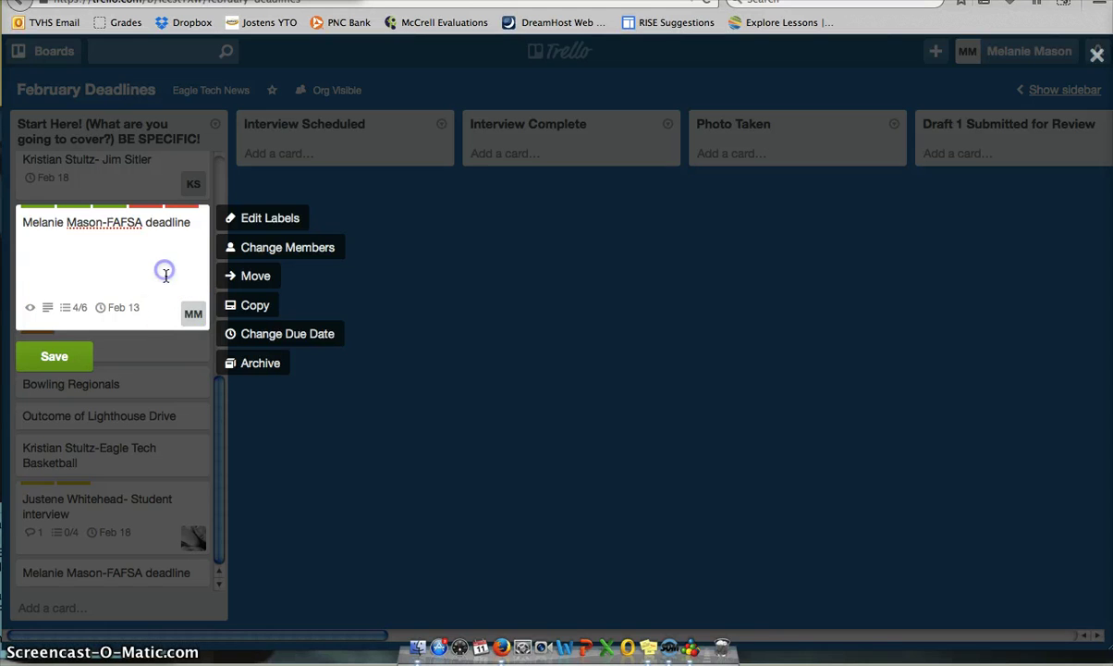
left_click(315, 318)
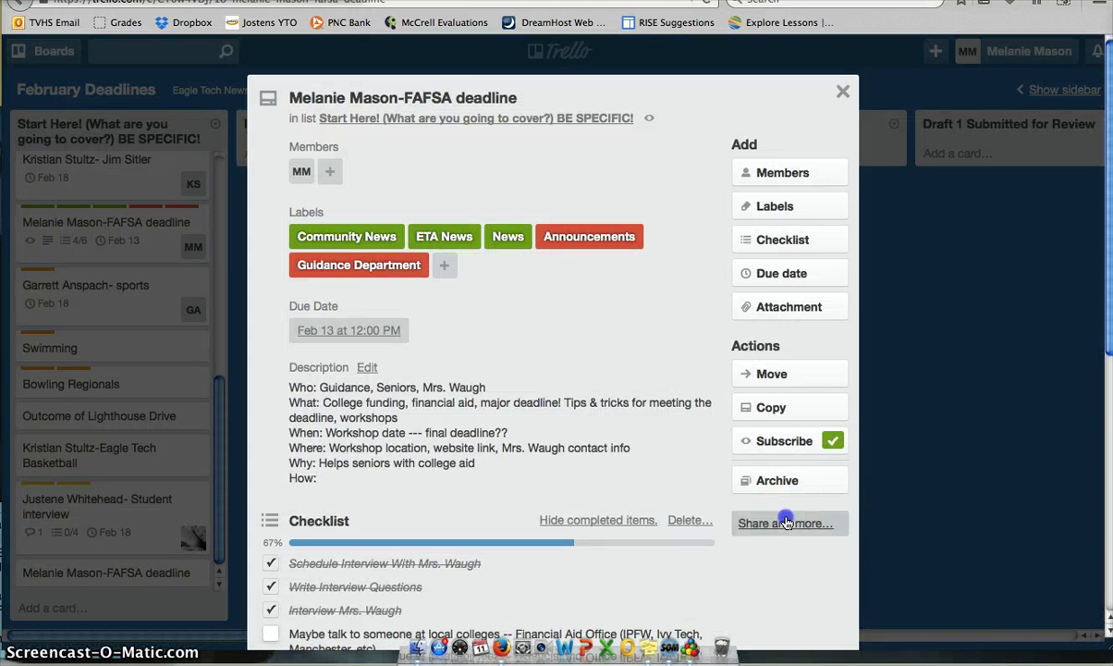
left_click(785, 523)
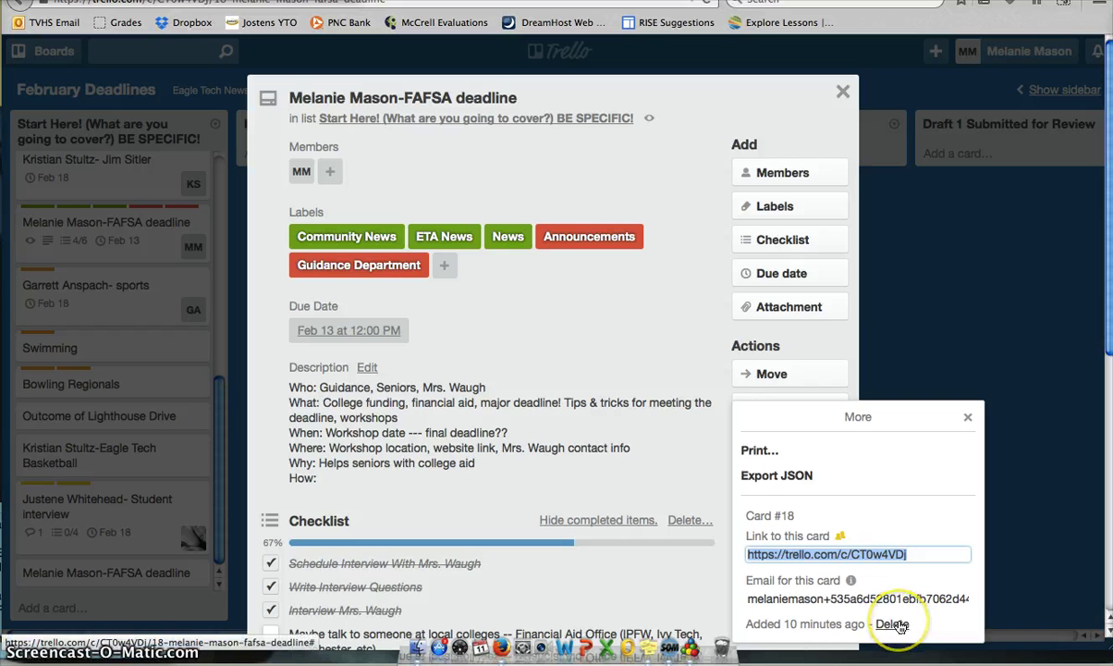
left_click(968, 417)
left_click(840, 90)
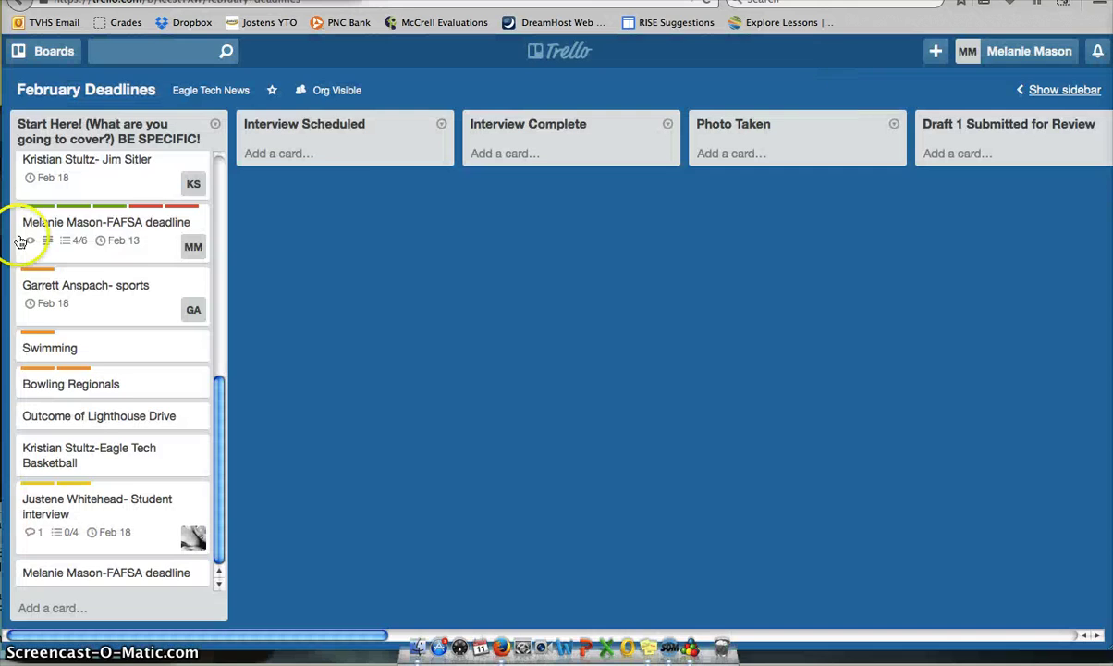
left_click(106, 243)
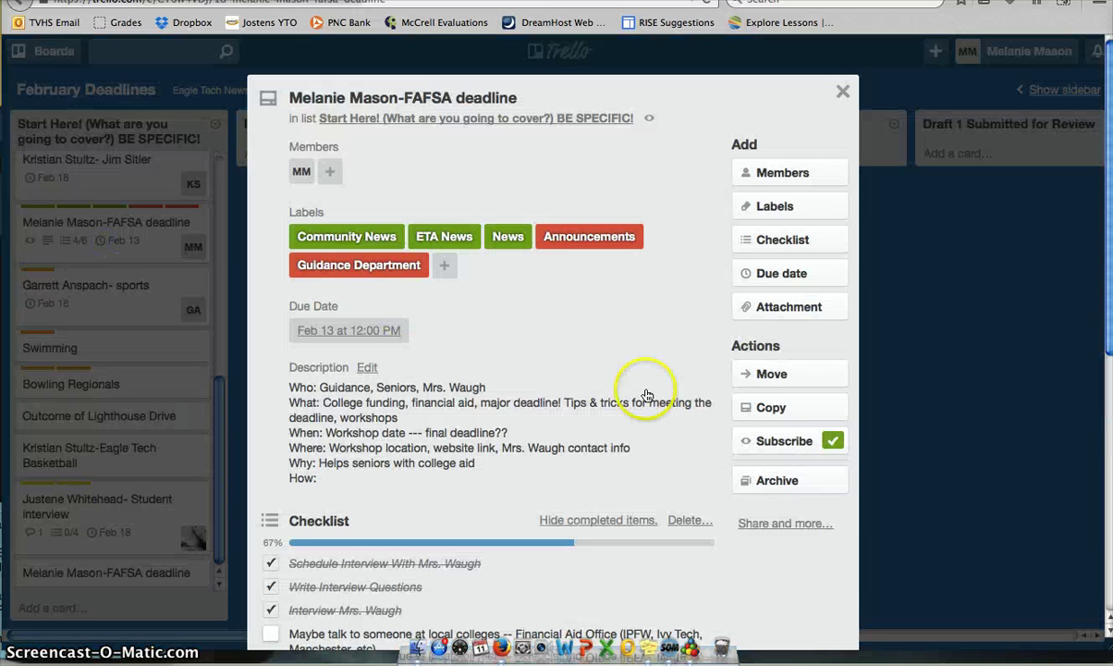
left_click(779, 524)
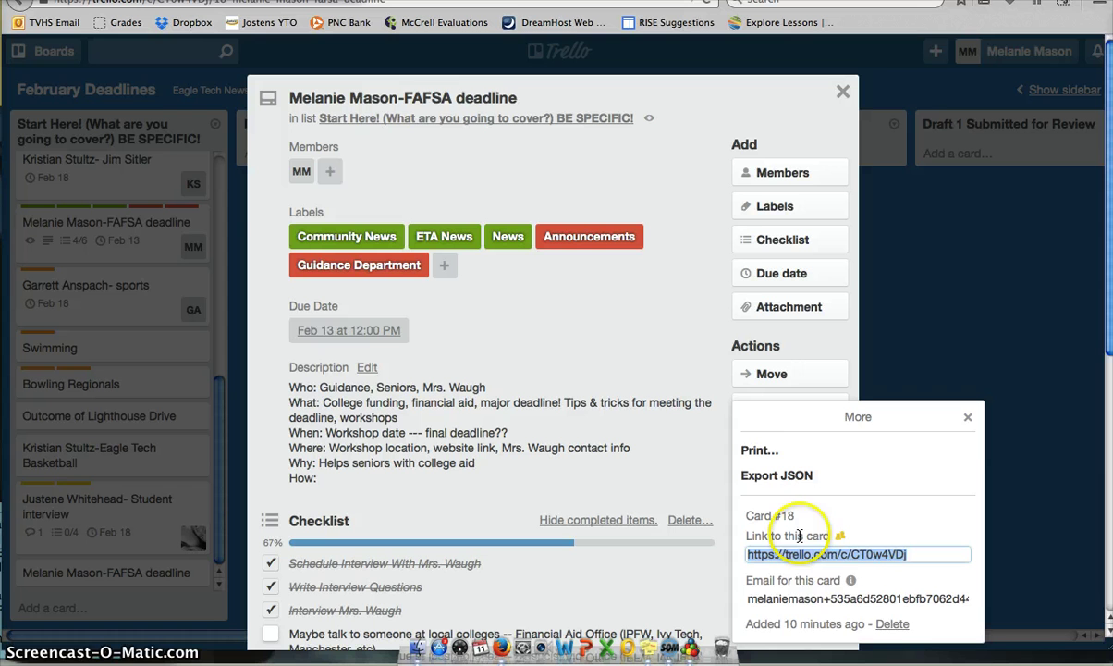
left_click(890, 625)
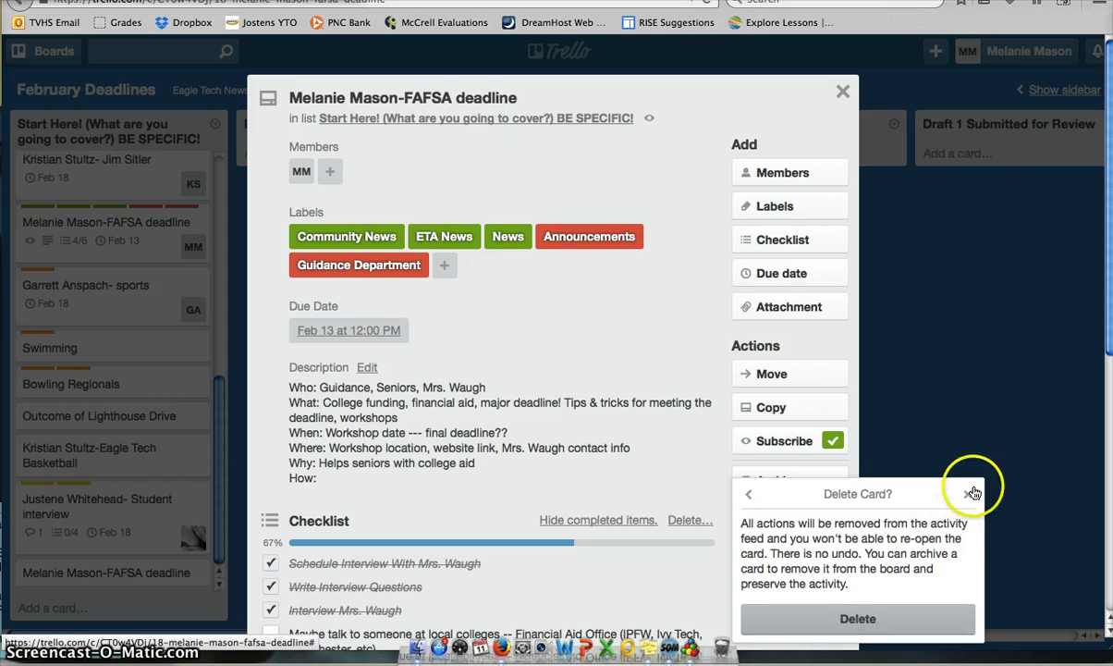
left_click(910, 458)
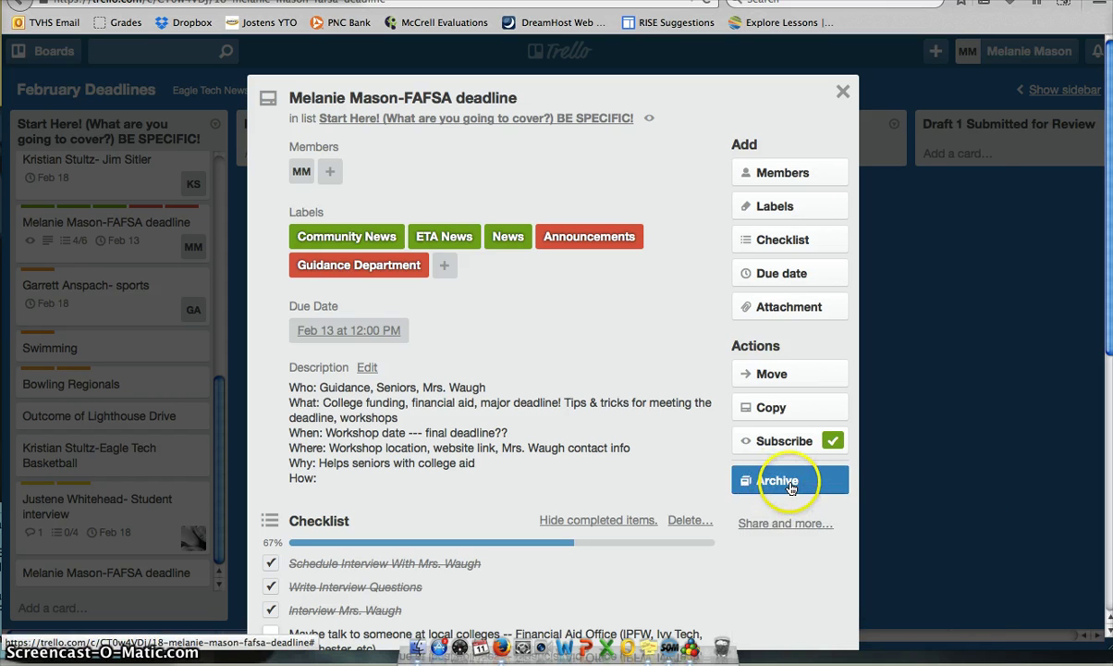
left_click(818, 525)
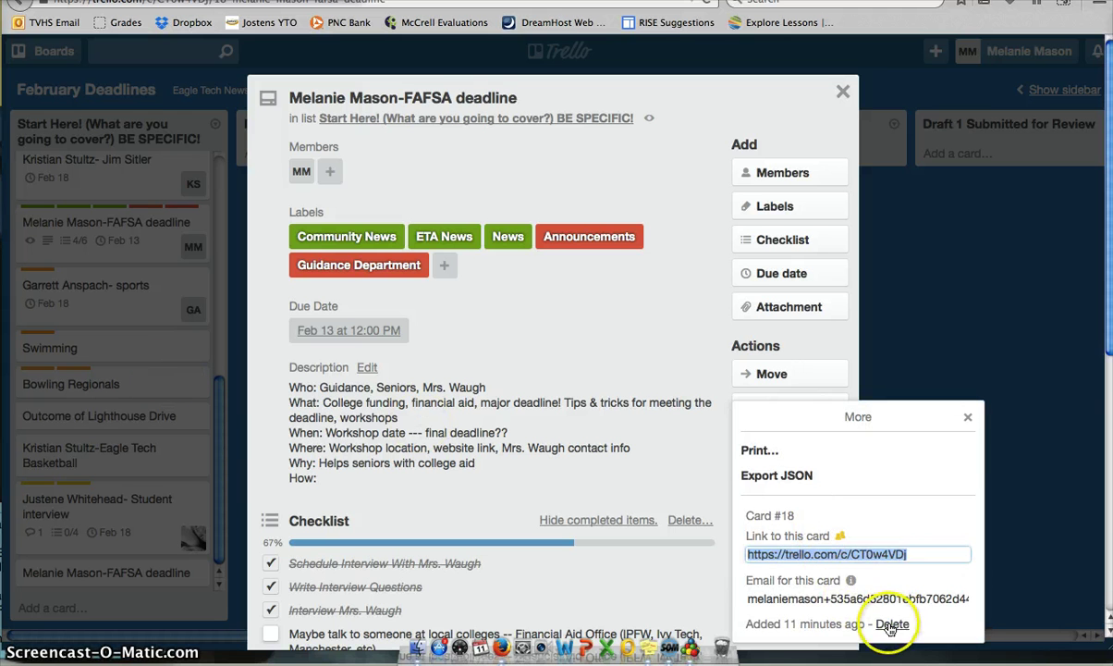
left_click(889, 623)
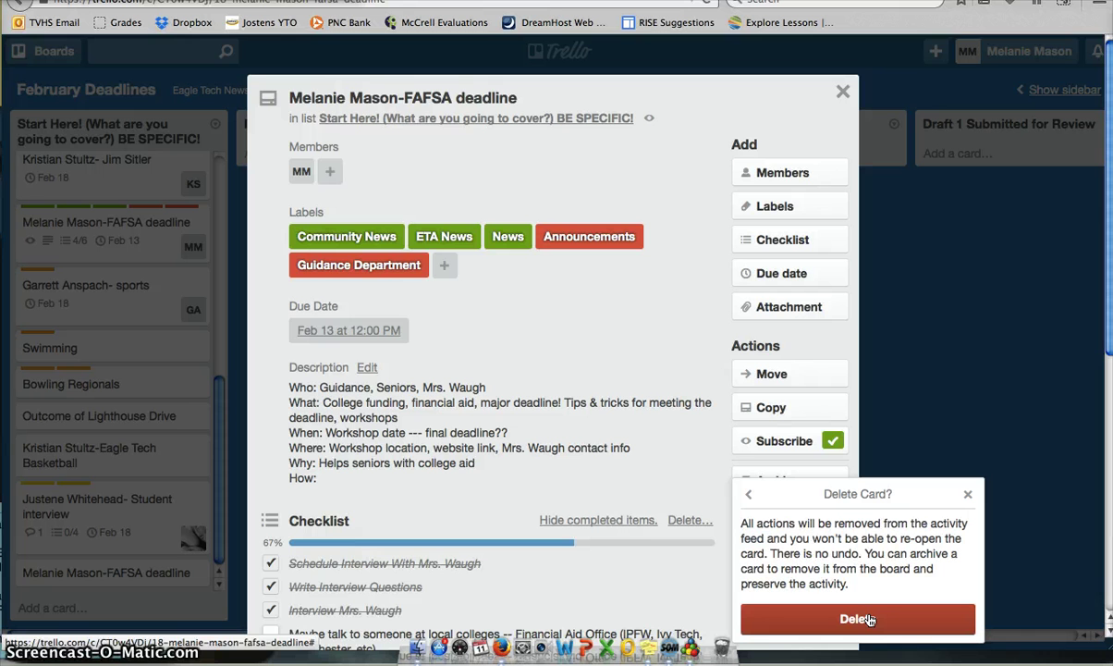
left_click(869, 620)
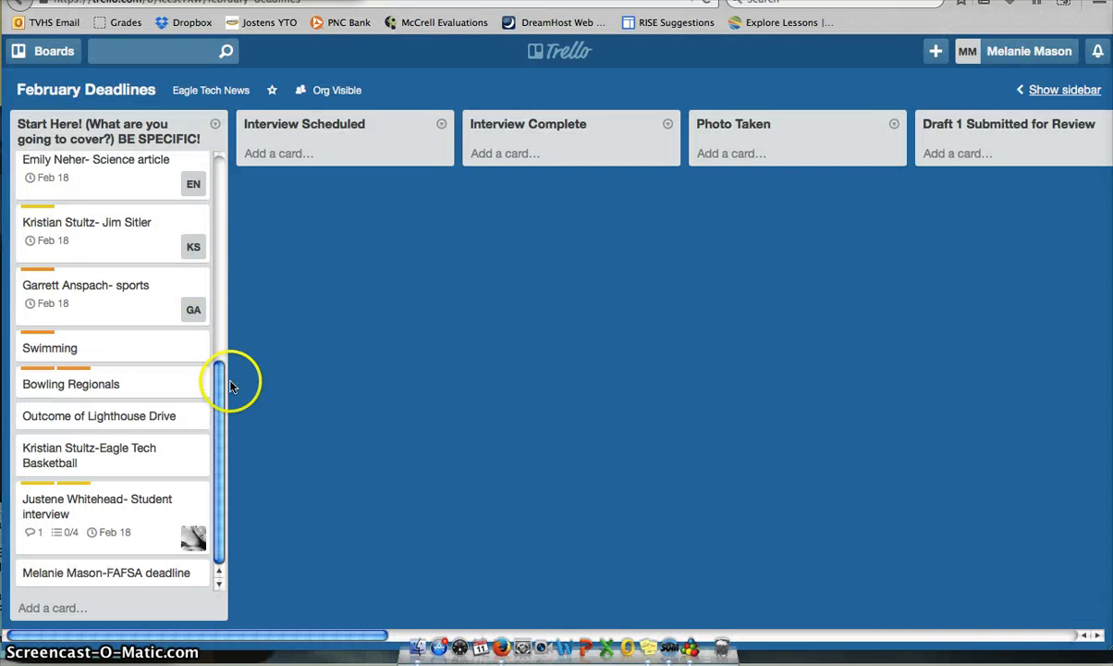
Step: Delete the remaining duplicate FAFSA deadline card as well
left_click(158, 577)
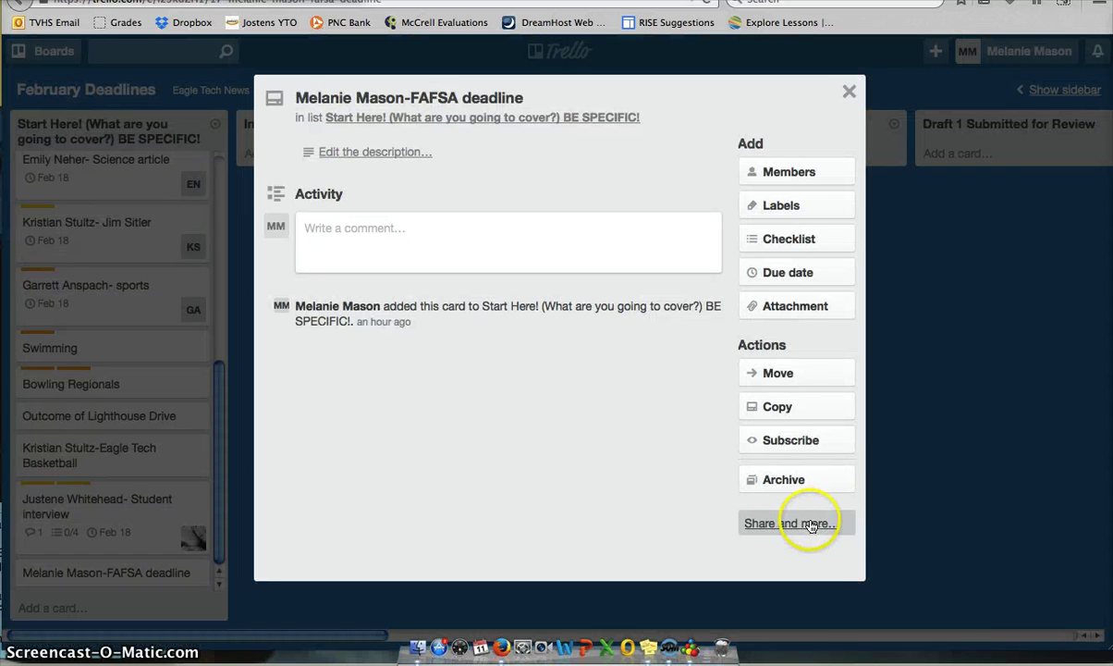
left_click(807, 514)
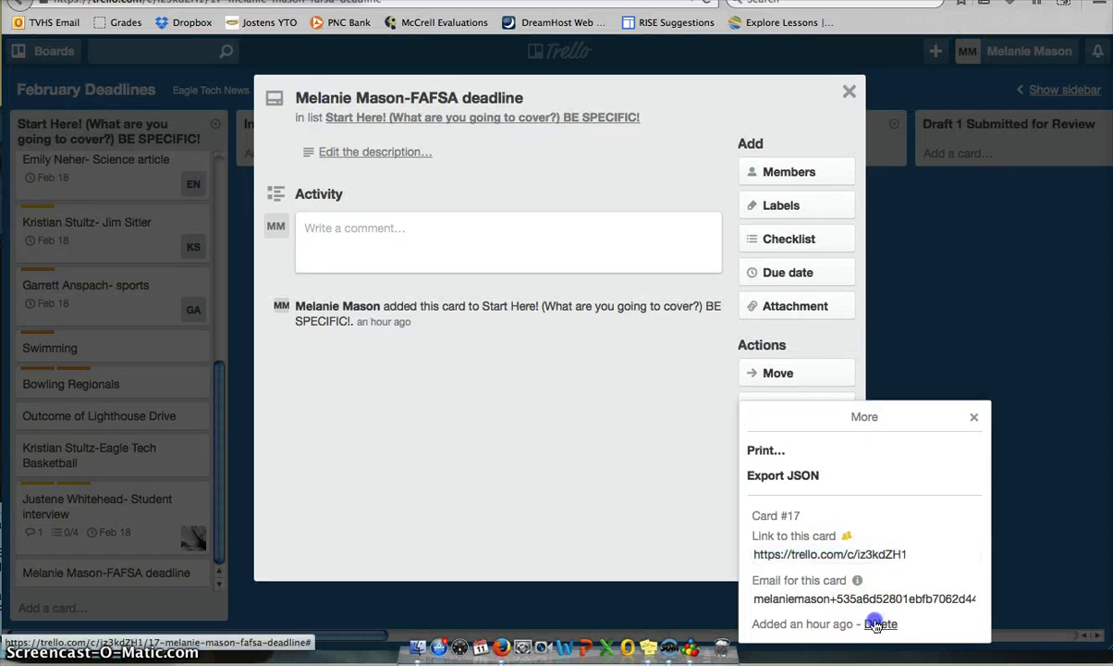
left_click(876, 624)
left_click(860, 615)
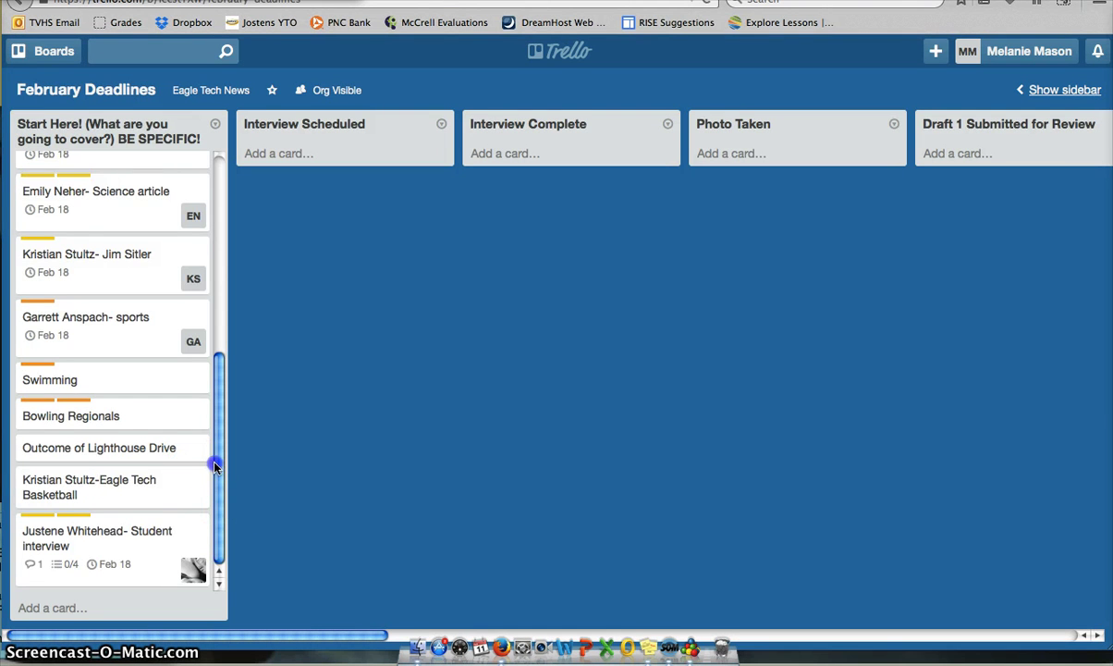
Step: Nudge cards in Start Here near the Outcome of Lighthouse Drive card
mouse_move(217, 455)
left_mouse_down()
mouse_move(211, 349)
mouse_move(219, 469)
left_mouse_up()
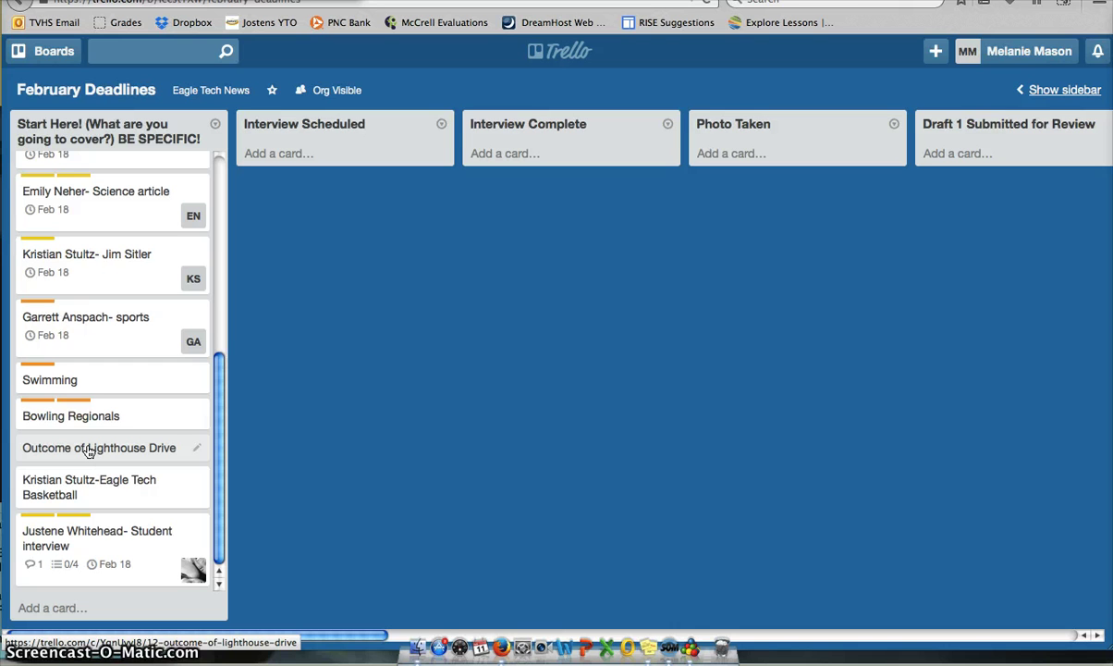
left_click_drag(90, 450, 113, 448)
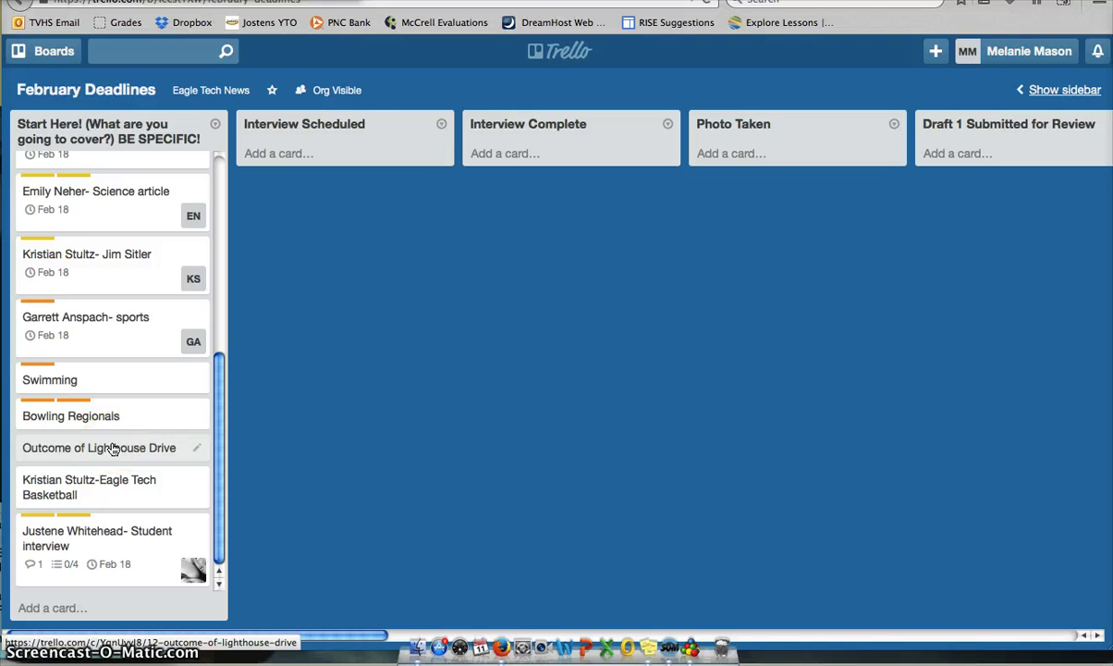
Step: Add yourself as a member of the Outcome of Lighthouse Drive card
left_click(111, 447)
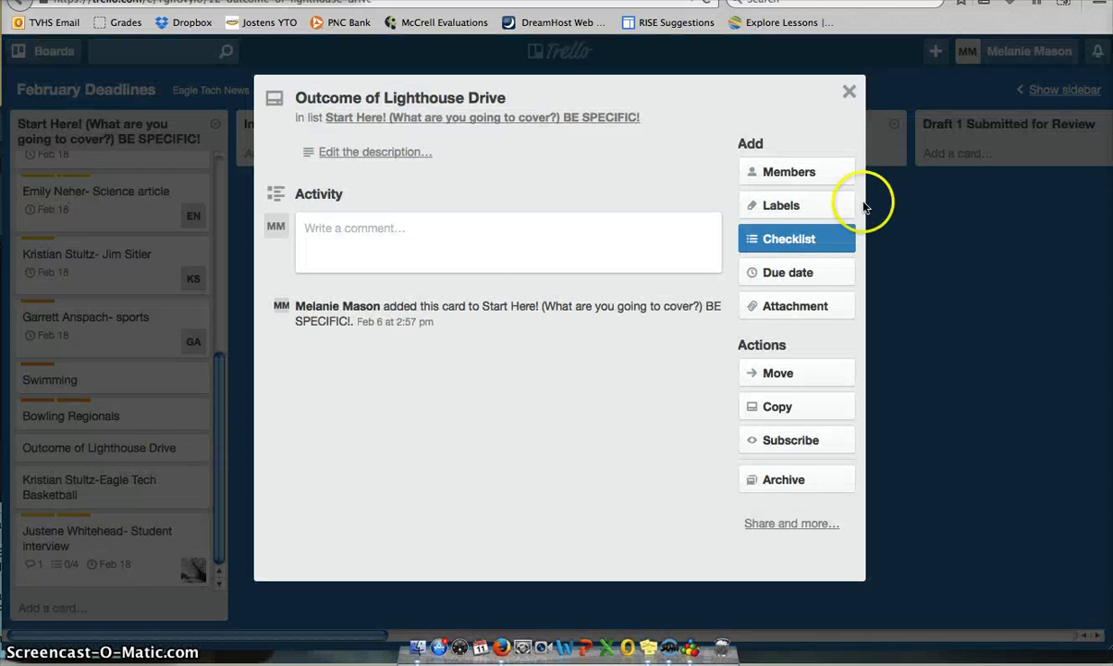
left_click(819, 184)
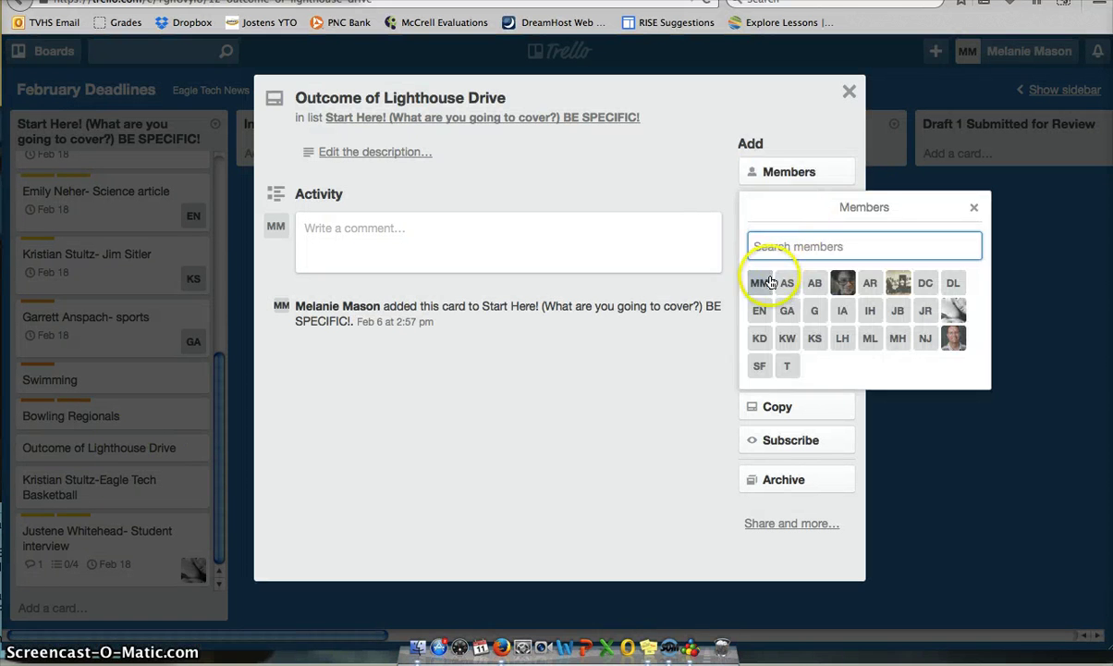
left_click(764, 282)
left_click(786, 173)
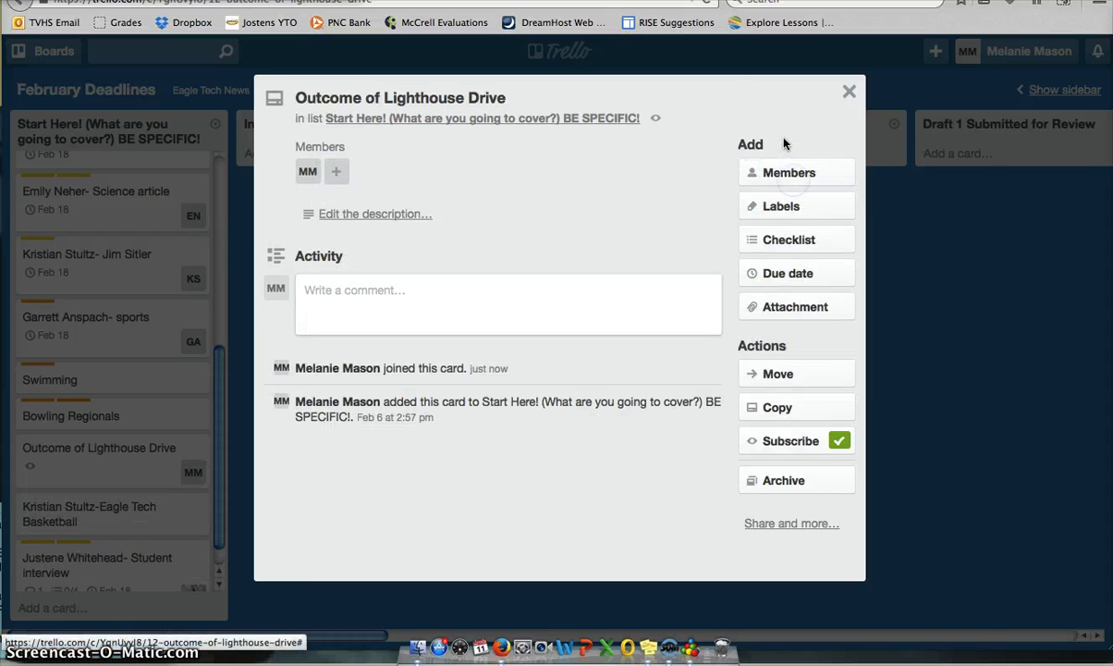
Step: Label the card with Clubs and News, leaving Feature off
left_click(770, 220)
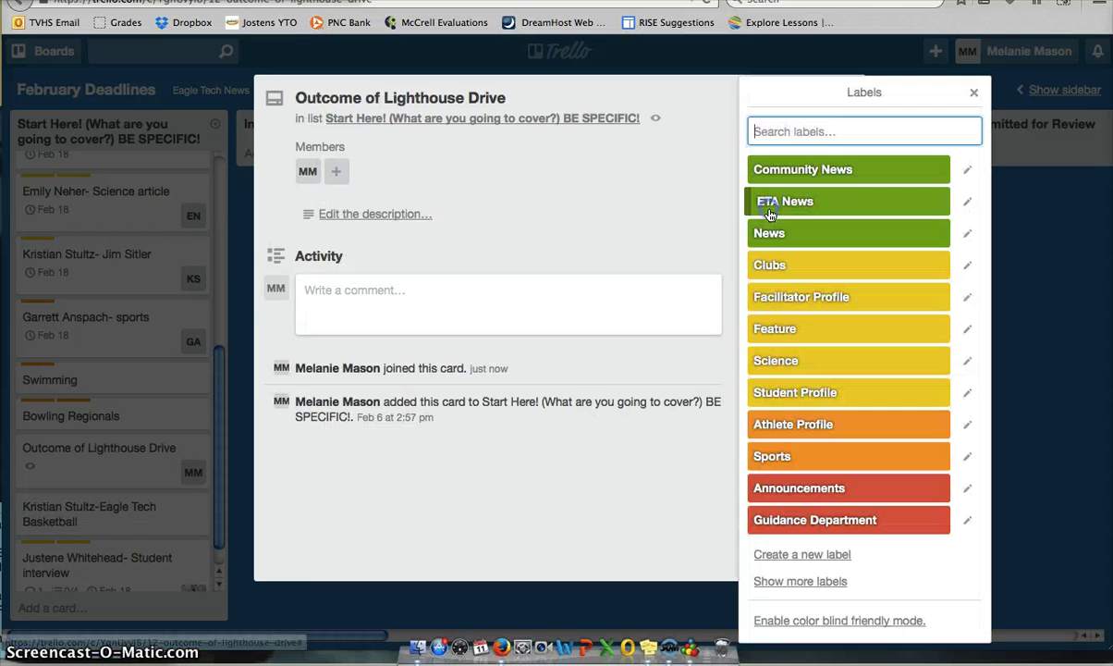
left_click(777, 324)
left_click(782, 268)
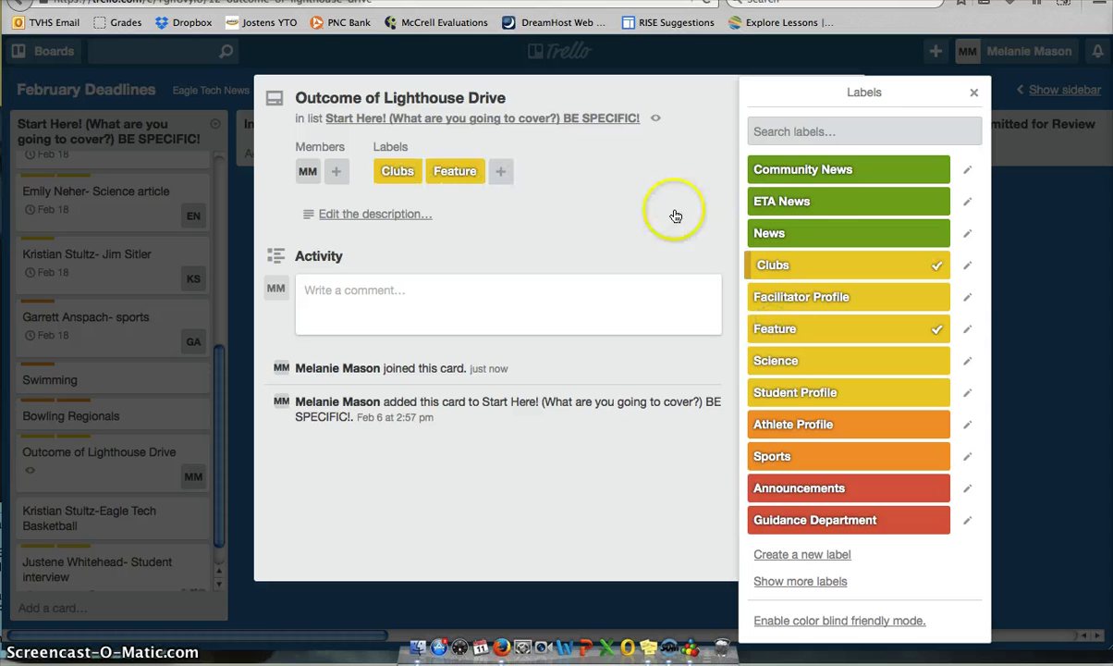
left_click(832, 231)
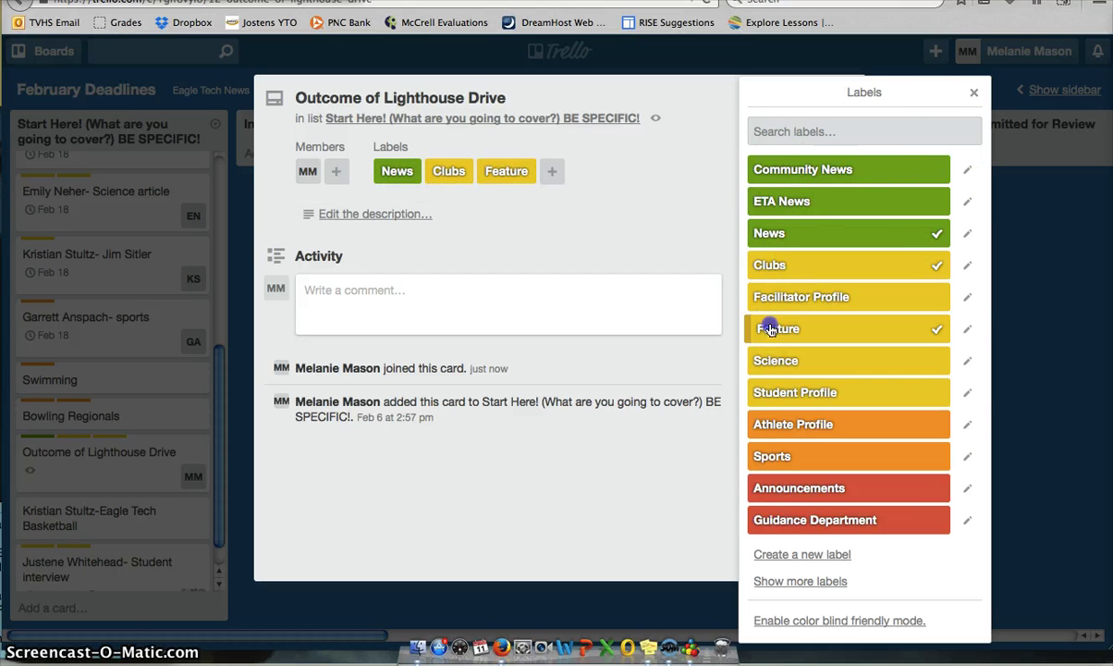
left_click(781, 328)
key("Escape")
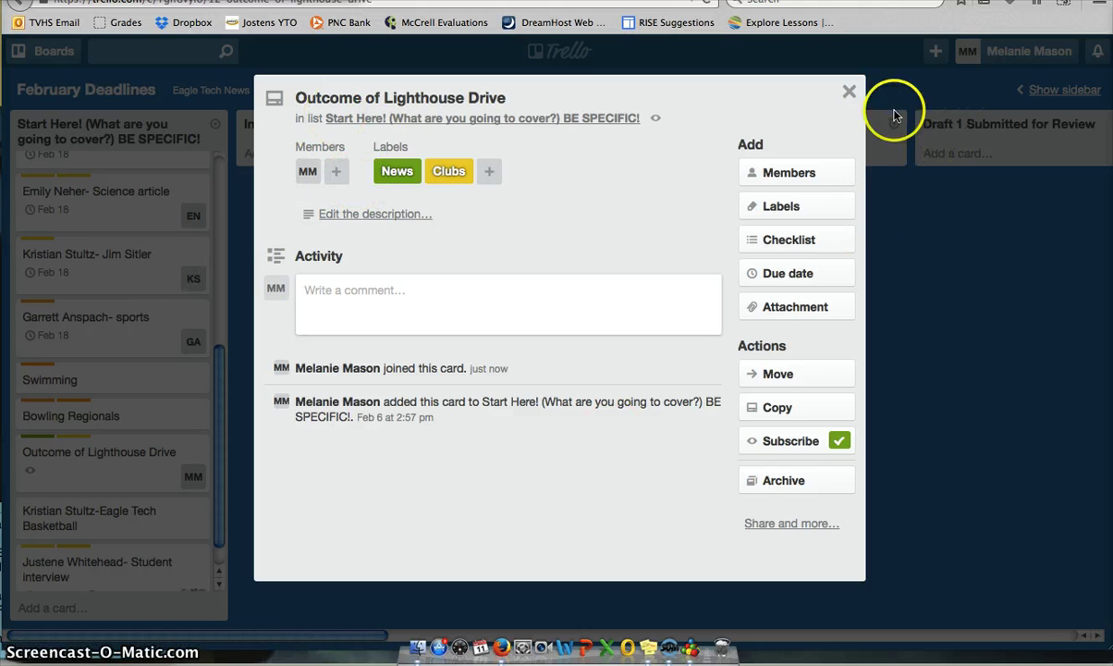
Step: Close the card after rechecking it and drag a card lower in Start Here
left_click(849, 92)
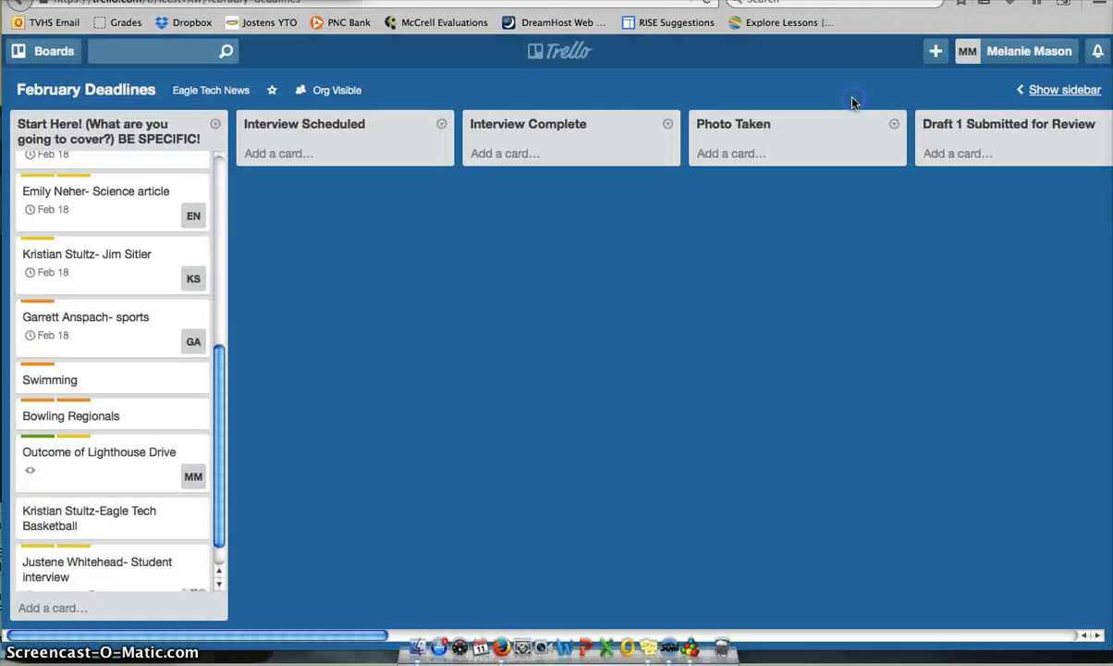
left_click(148, 454)
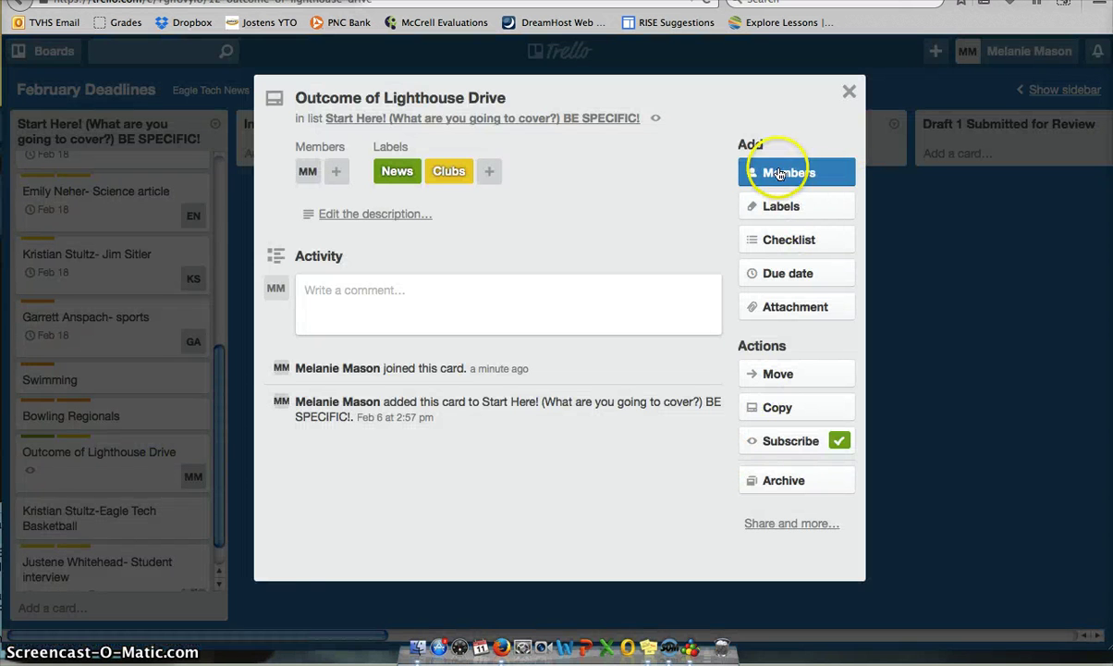
left_click(849, 91)
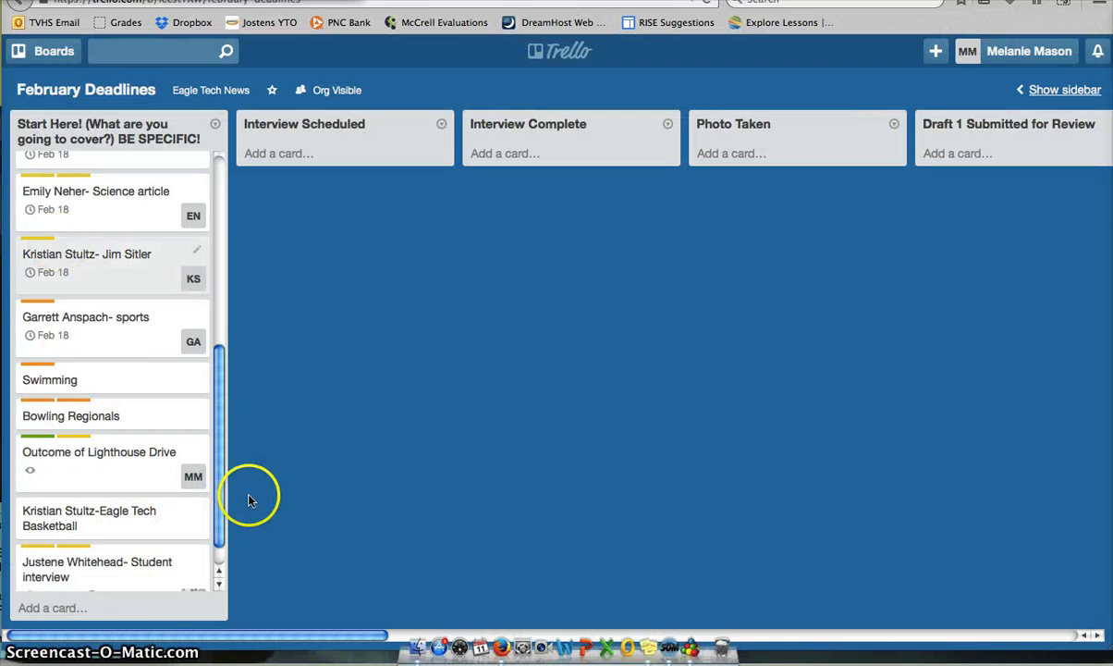
left_click_drag(220, 489, 216, 553)
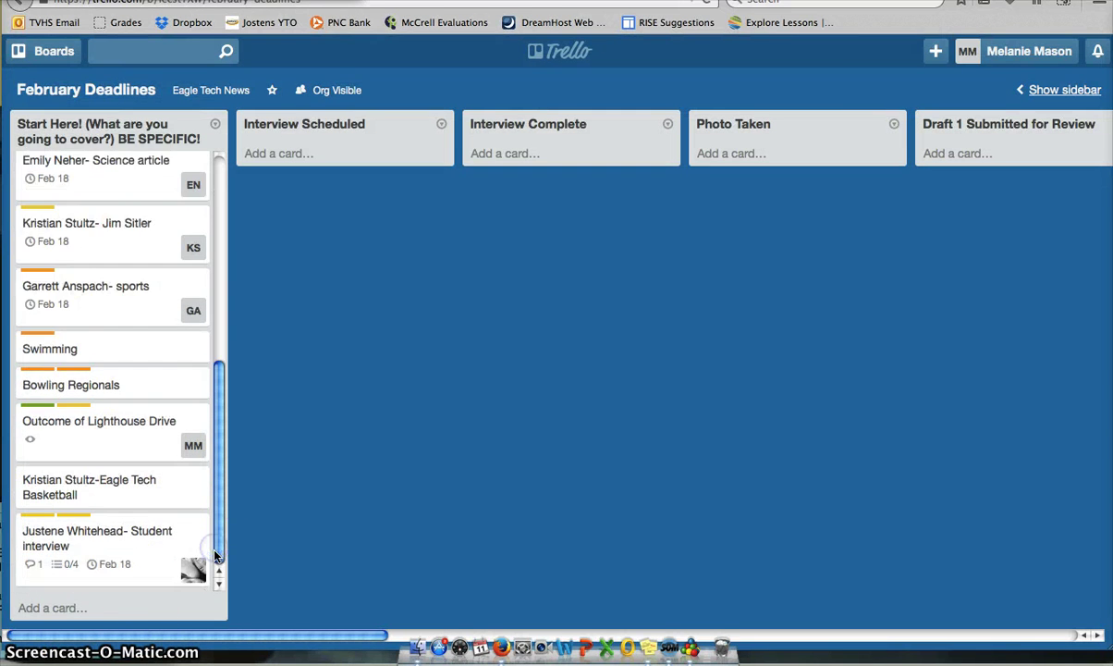